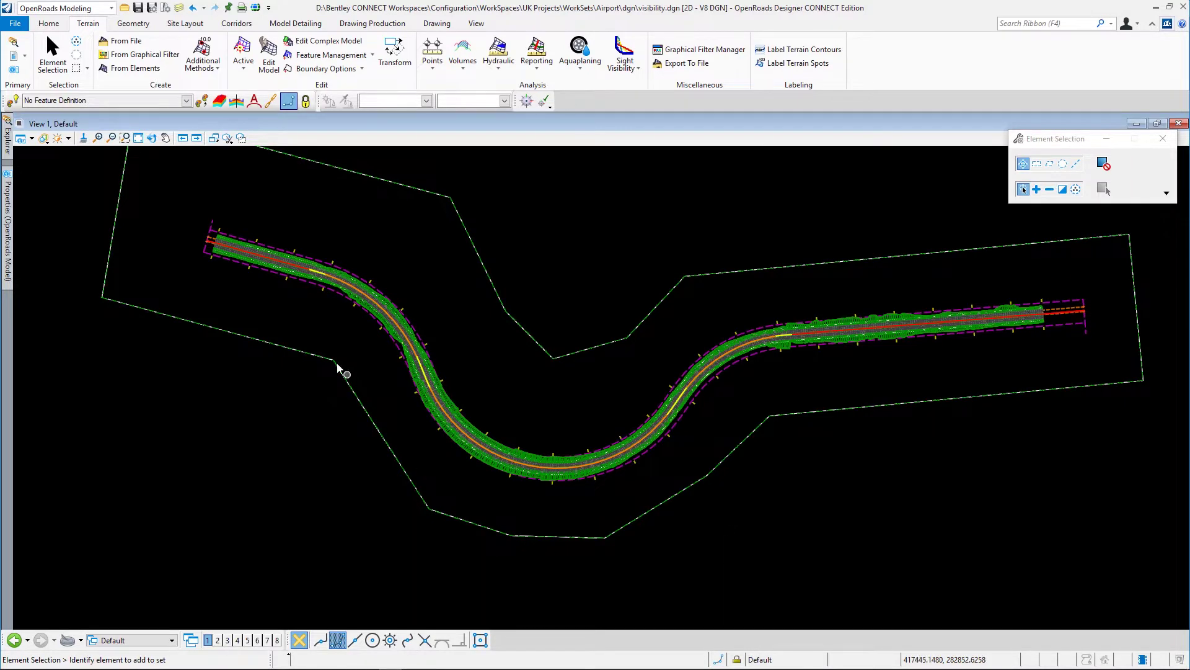
- Review the list of files referenced into the drawing, then close it
click(14, 70)
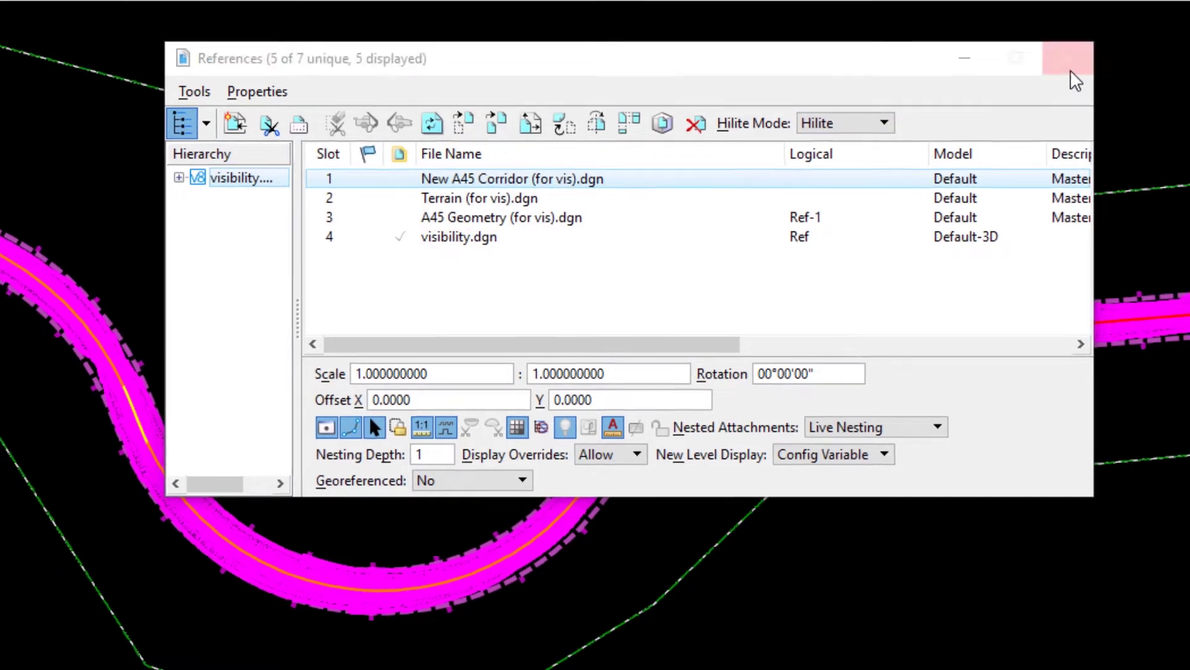
click(1073, 54)
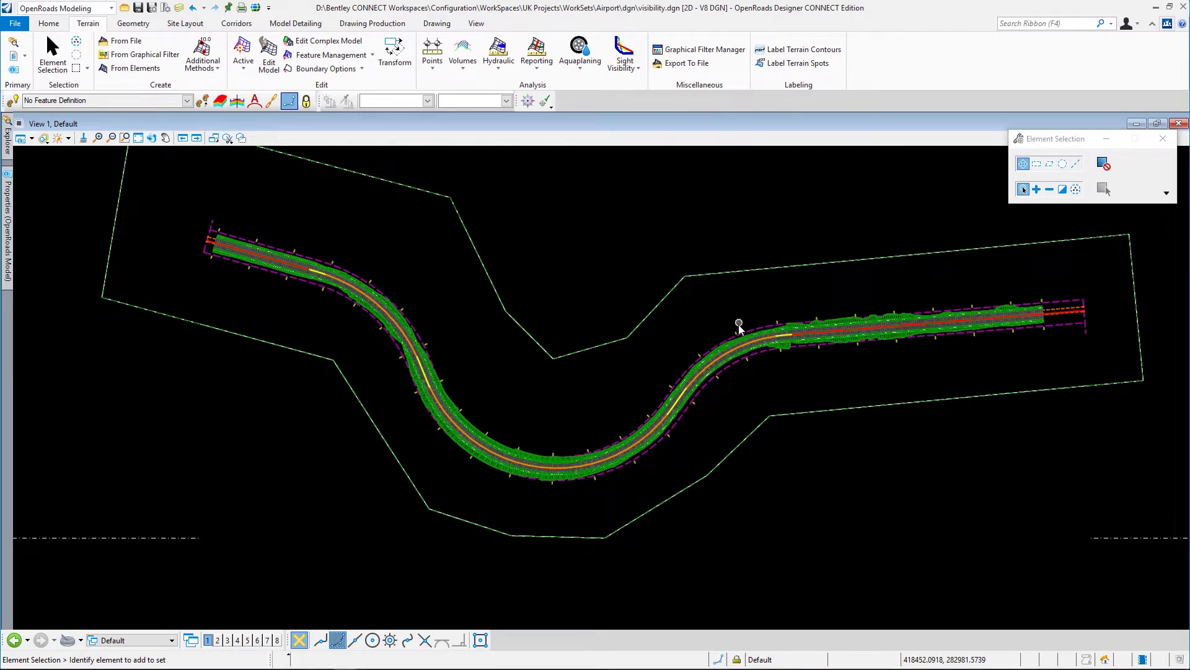
scroll(738, 325, down, 1)
scroll(671, 308, up, 1)
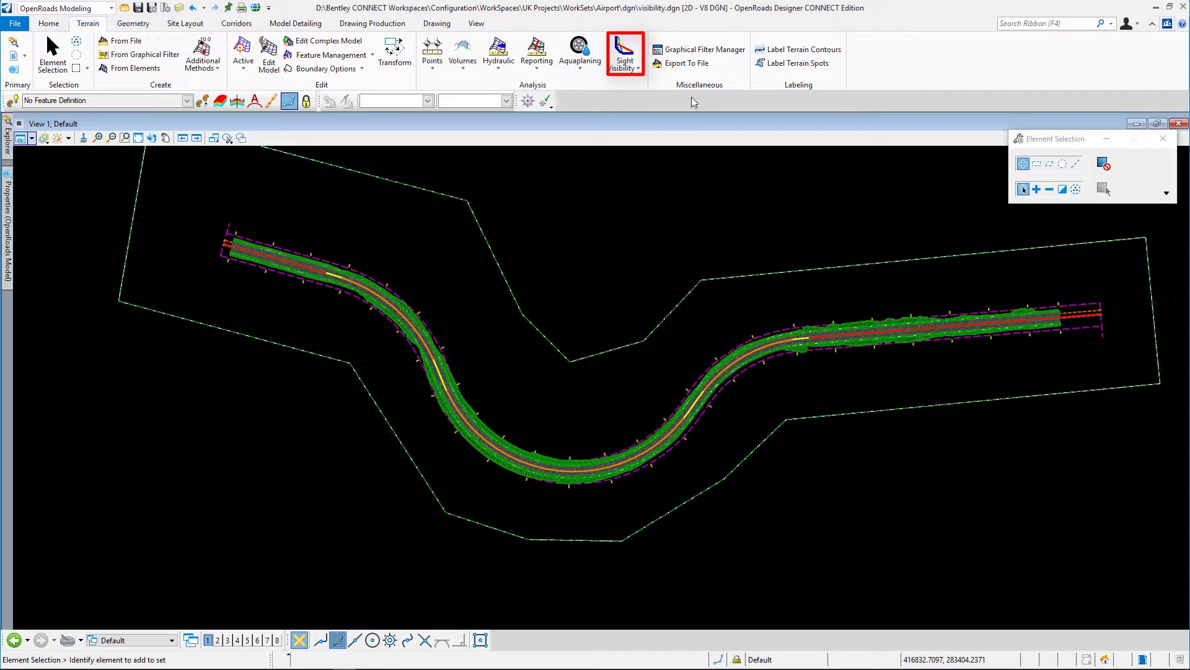
- Start a new Sight Visibility analysis with the calculation method set to Table
click(625, 62)
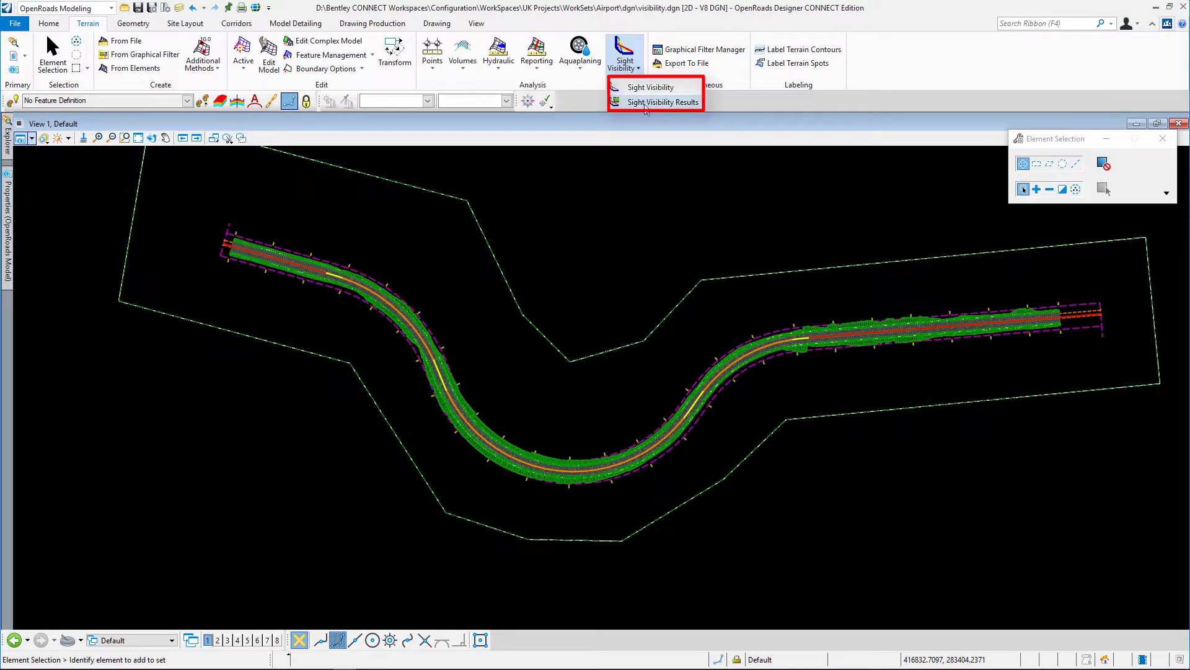
click(651, 87)
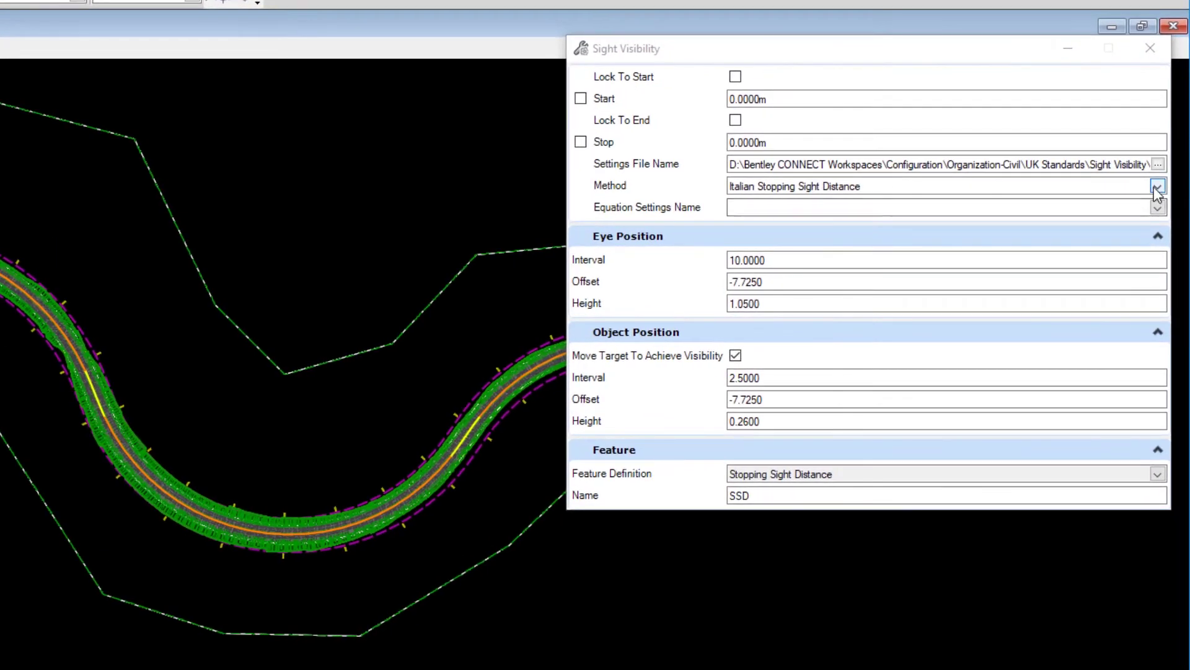
click(1167, 233)
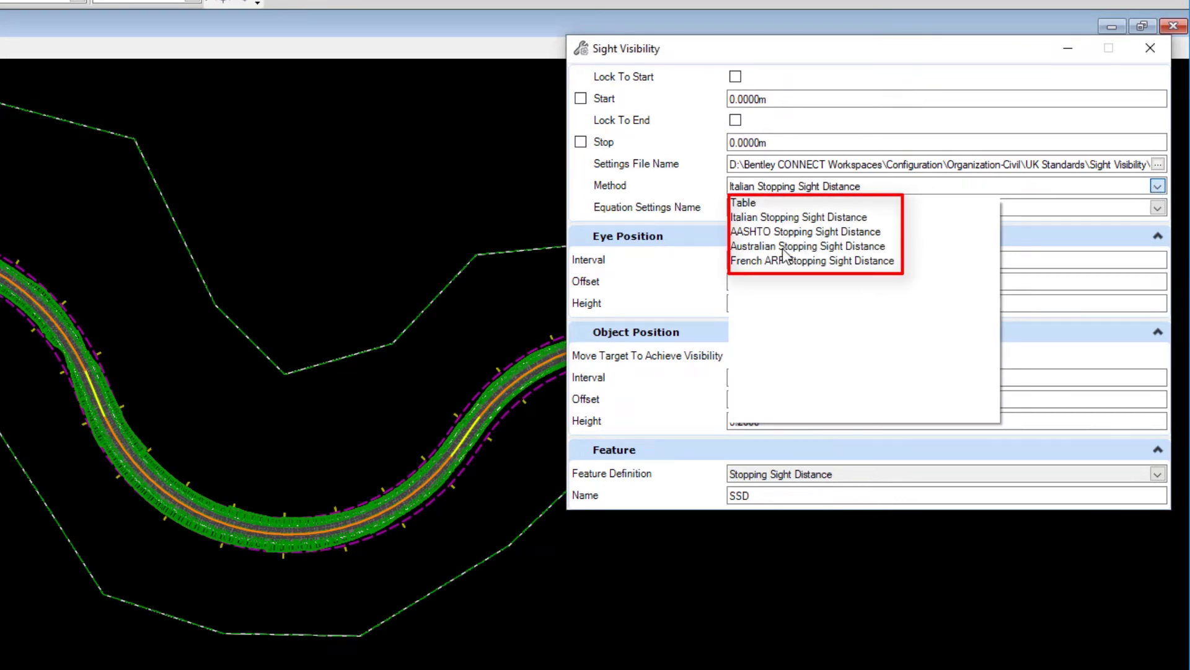
click(762, 203)
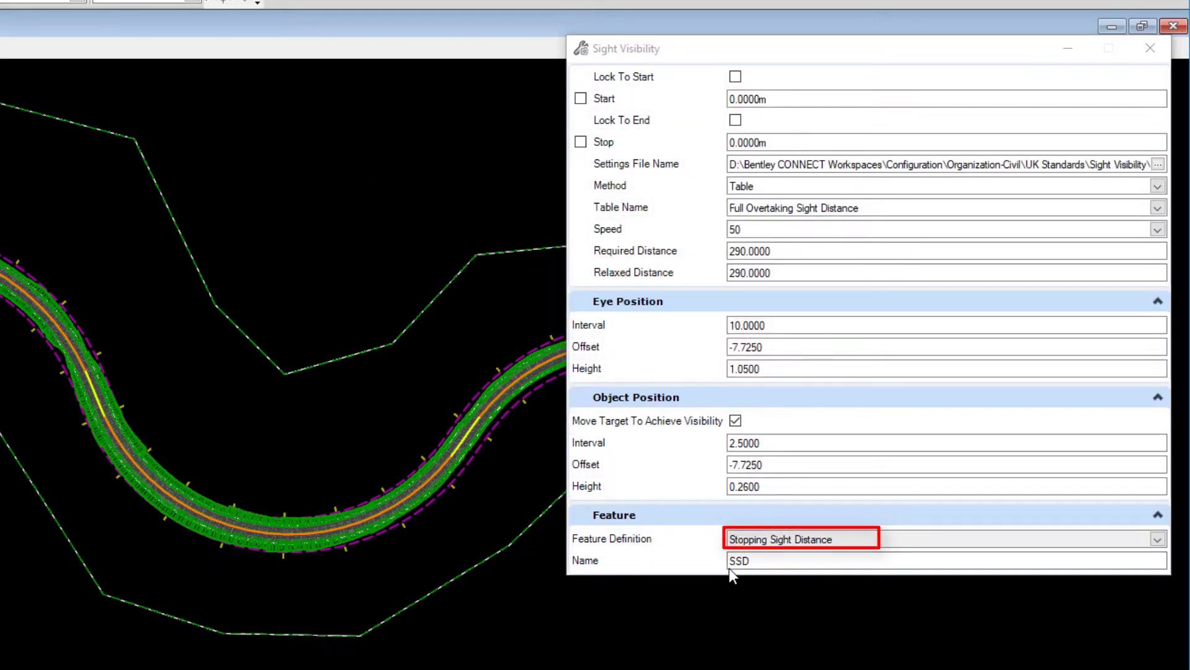
click(732, 561)
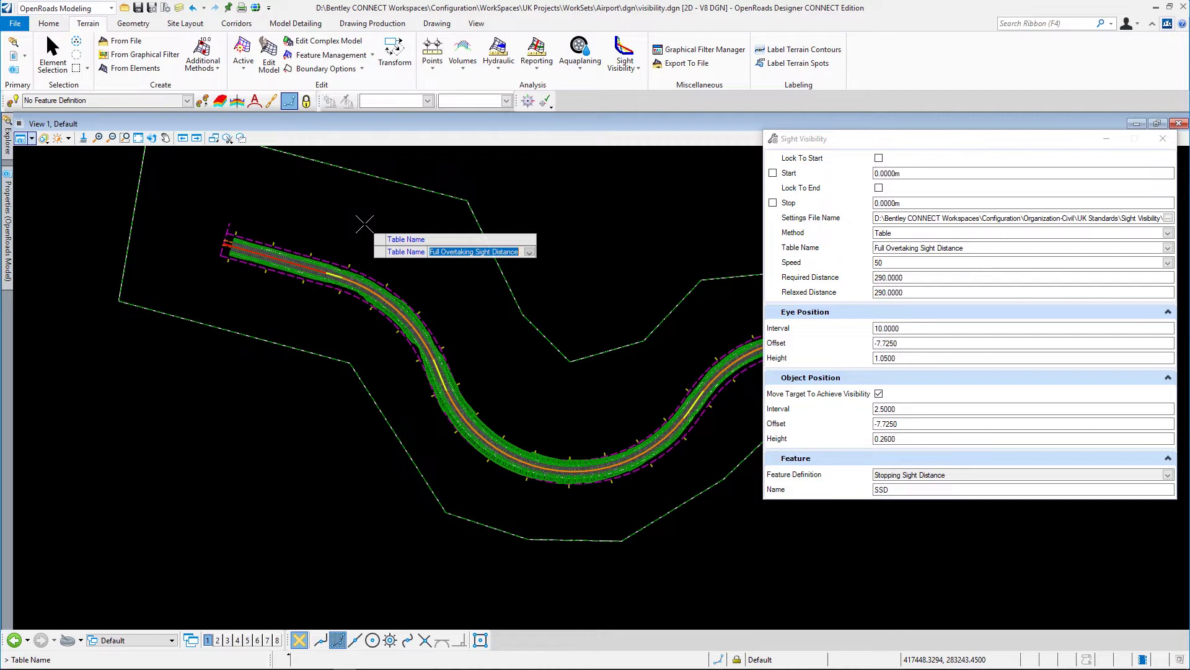
- Use the Stopping Sight Distance table with speed 120, required distance 295 and relaxed distance 215
key(Down)
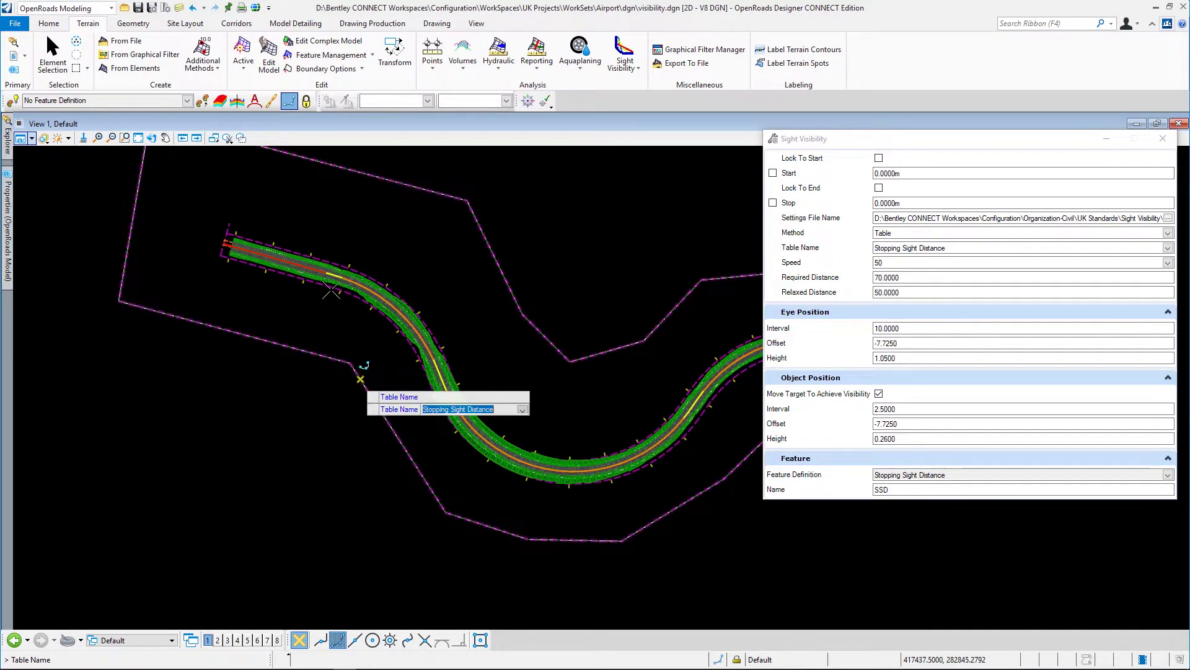
key(Return)
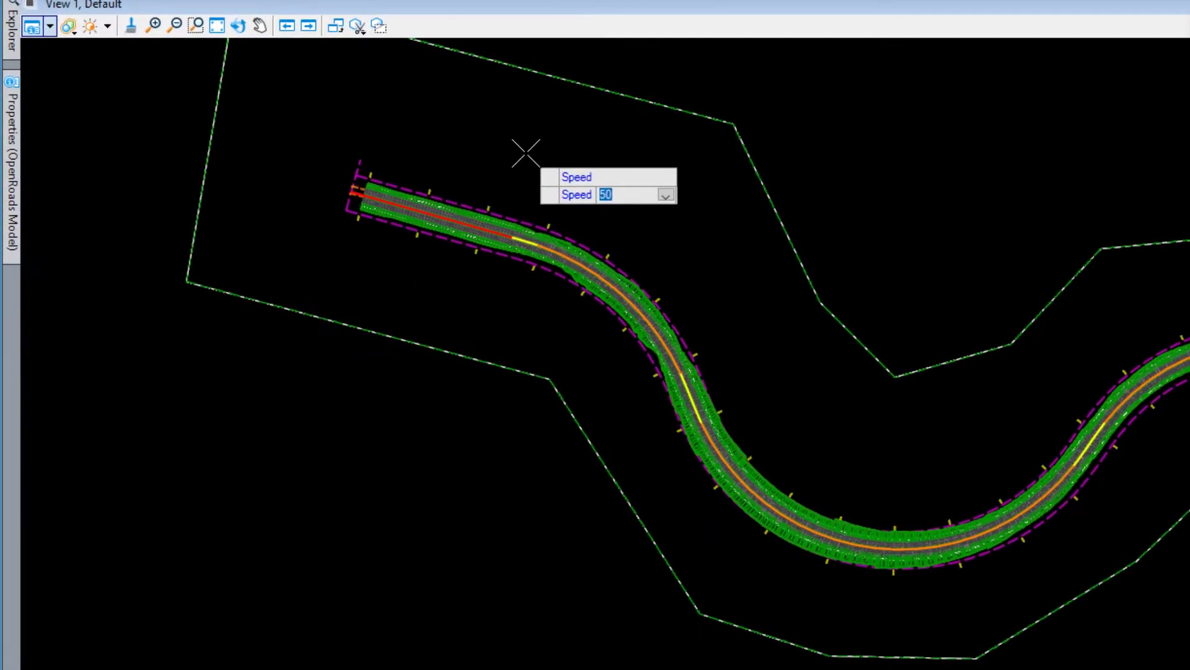
text(60)
key(Down)
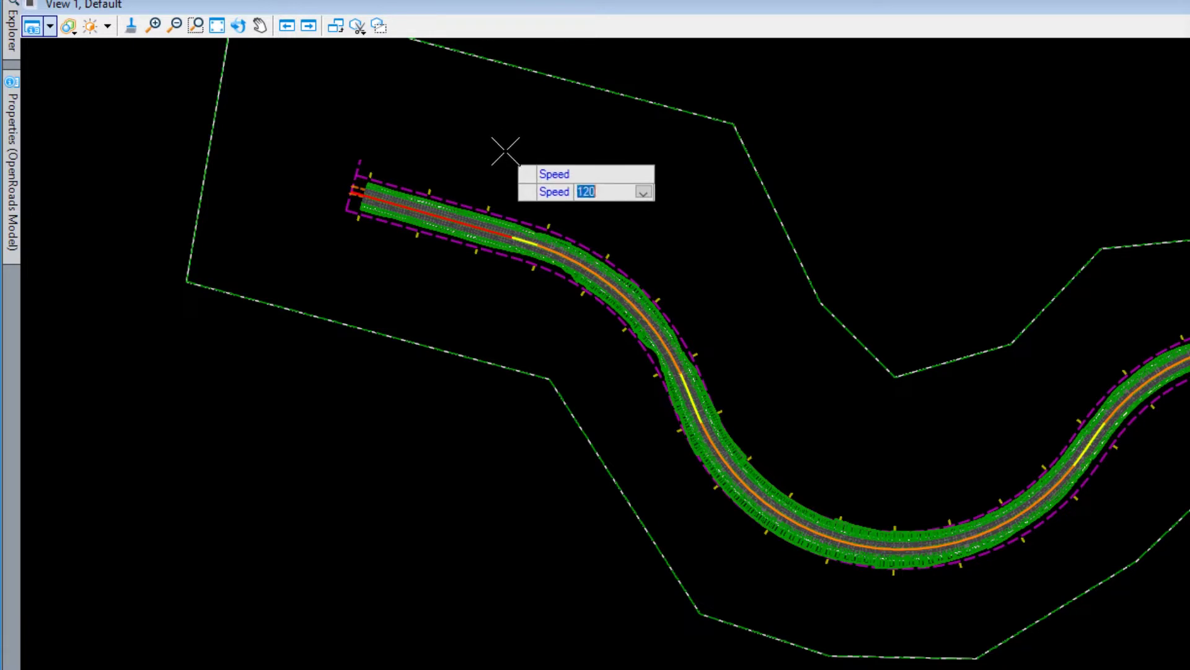
click(473, 146)
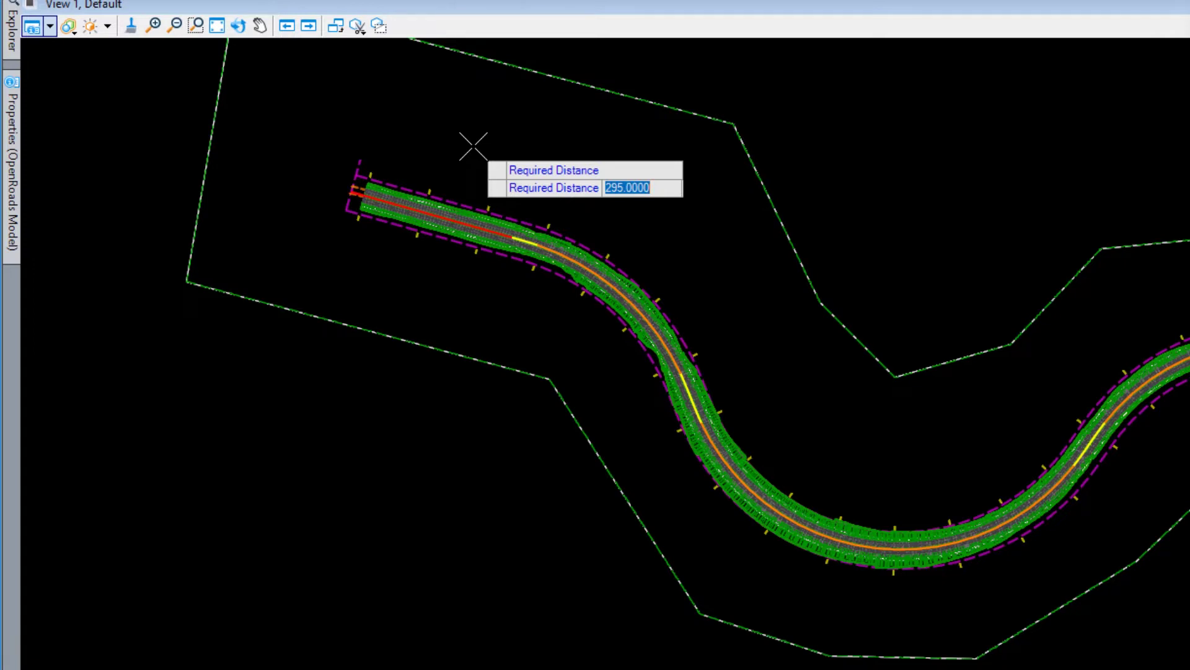
click(473, 146)
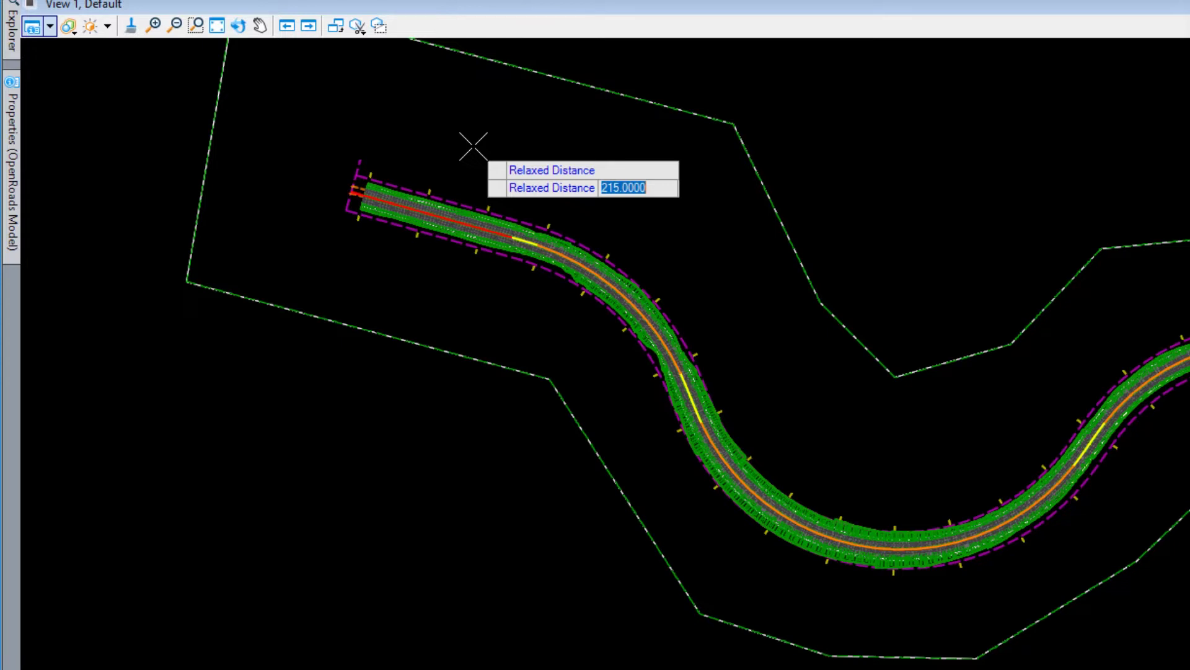
click(541, 154)
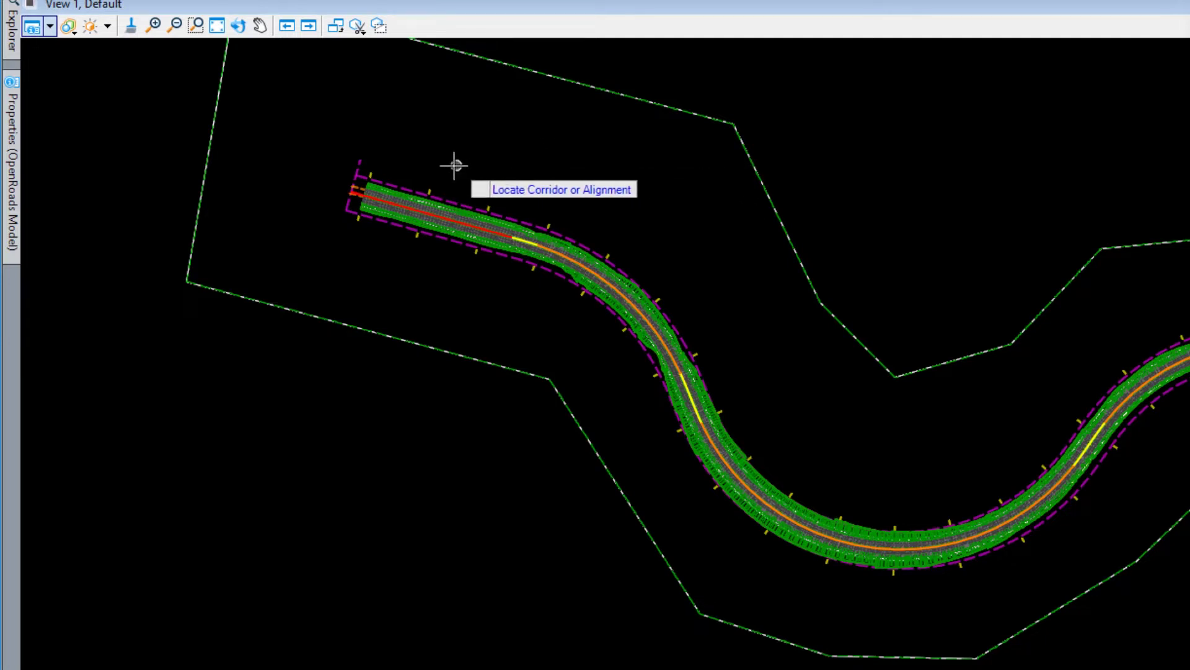
- Select the road corridor and accept its main alignment for both eye and object control
click(551, 223)
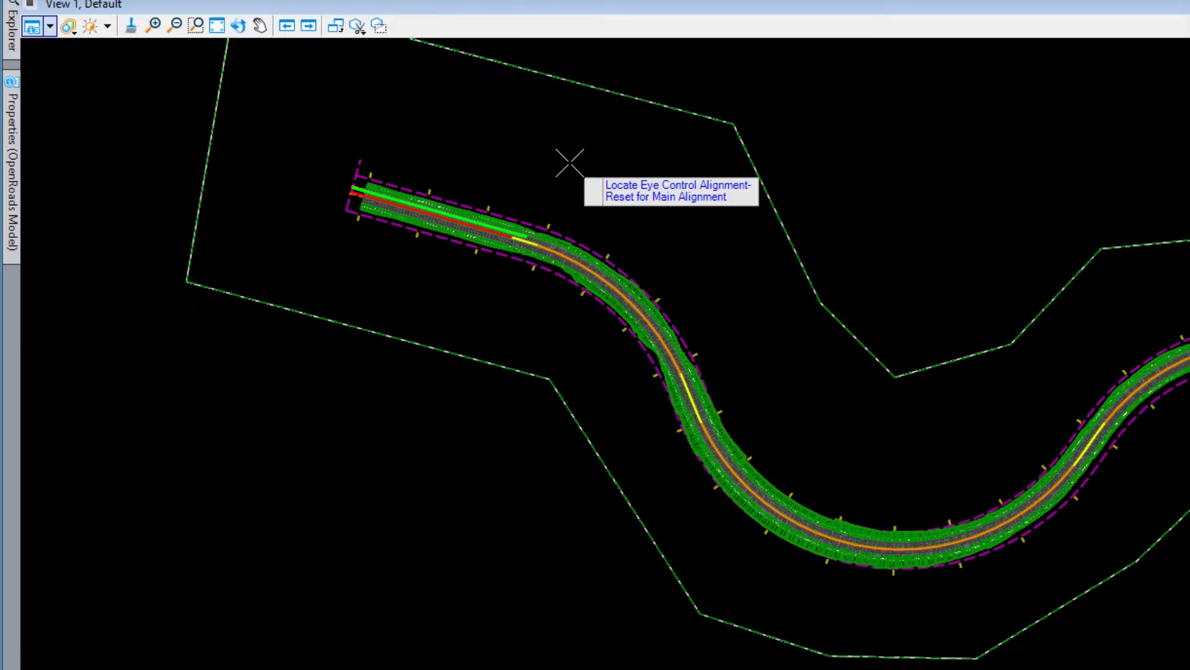
scroll(378, 186, up, 3)
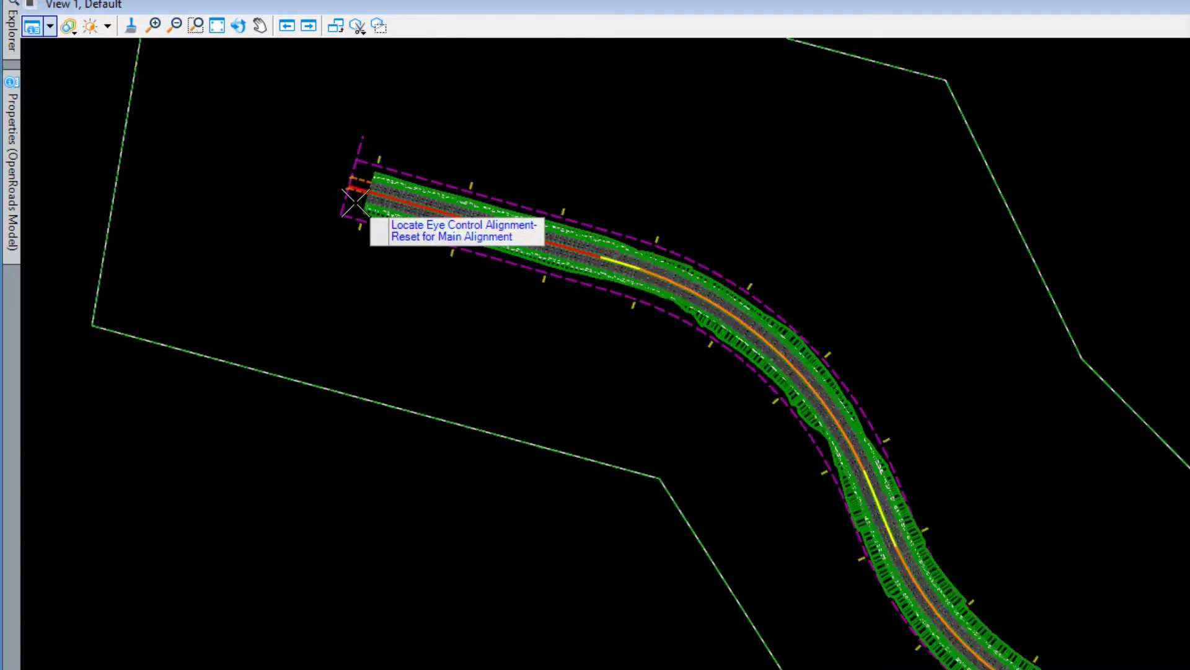
scroll(403, 181, up, 2)
scroll(406, 186, up, 1)
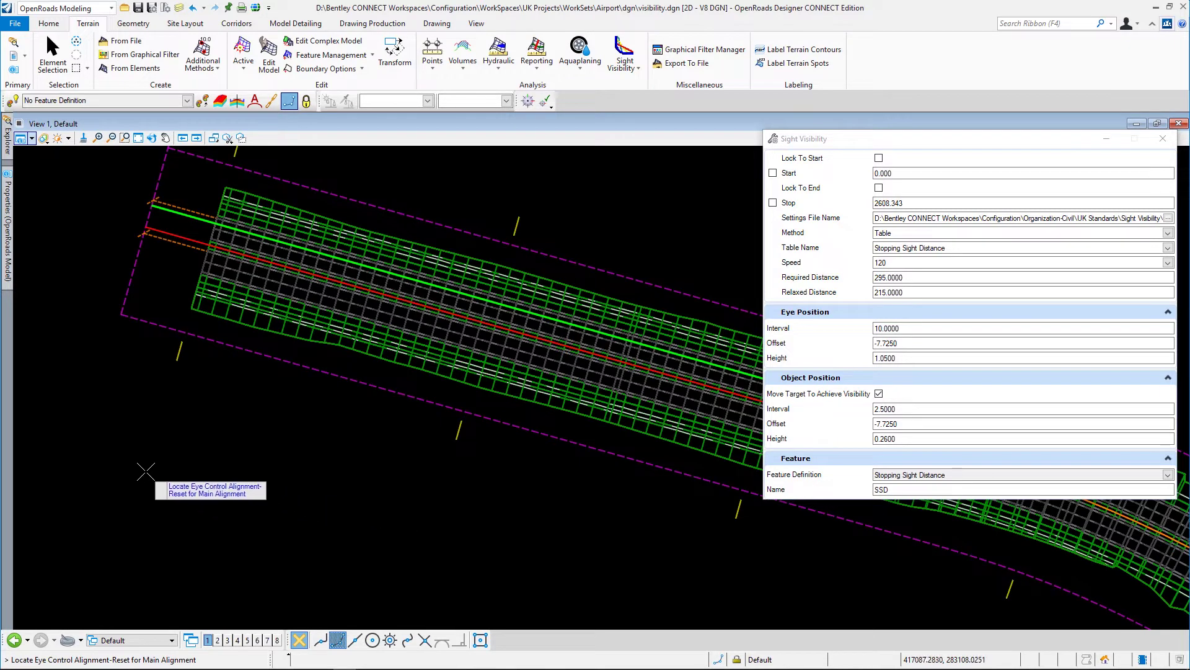
scroll(126, 467, down, 4)
scroll(121, 434, down, 1)
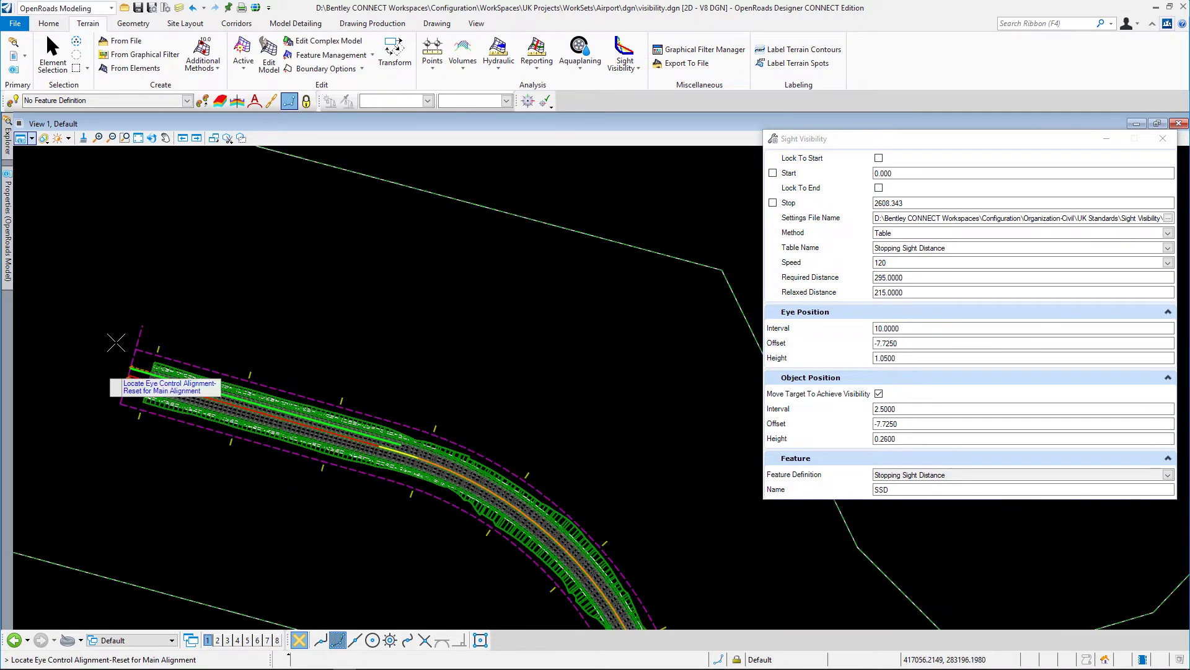
right_click(230, 259)
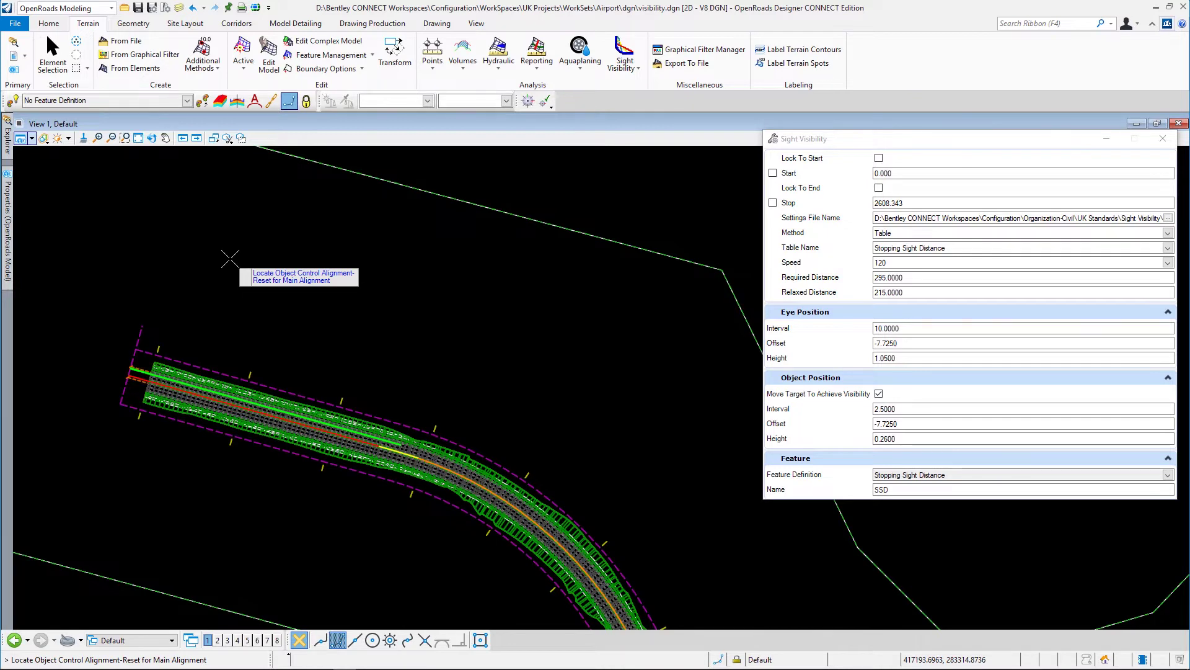
right_click(230, 258)
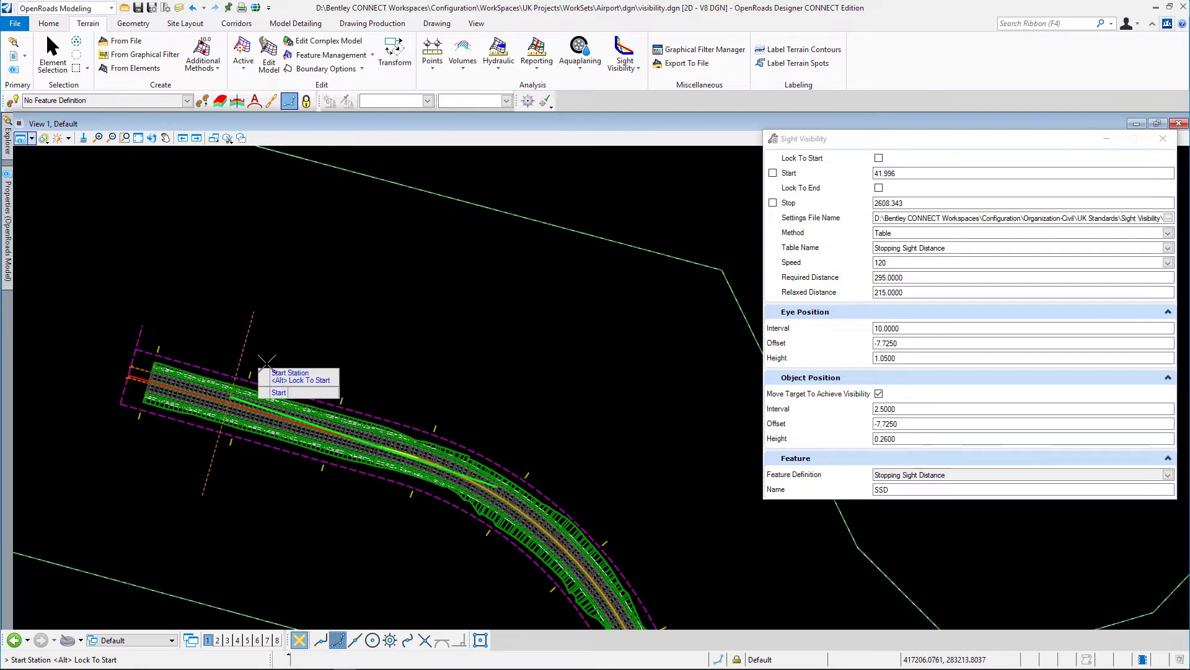
- Analyse from station 120.410 to 1851.149 against the existing terrain surface to get the SSD results
click(255, 353)
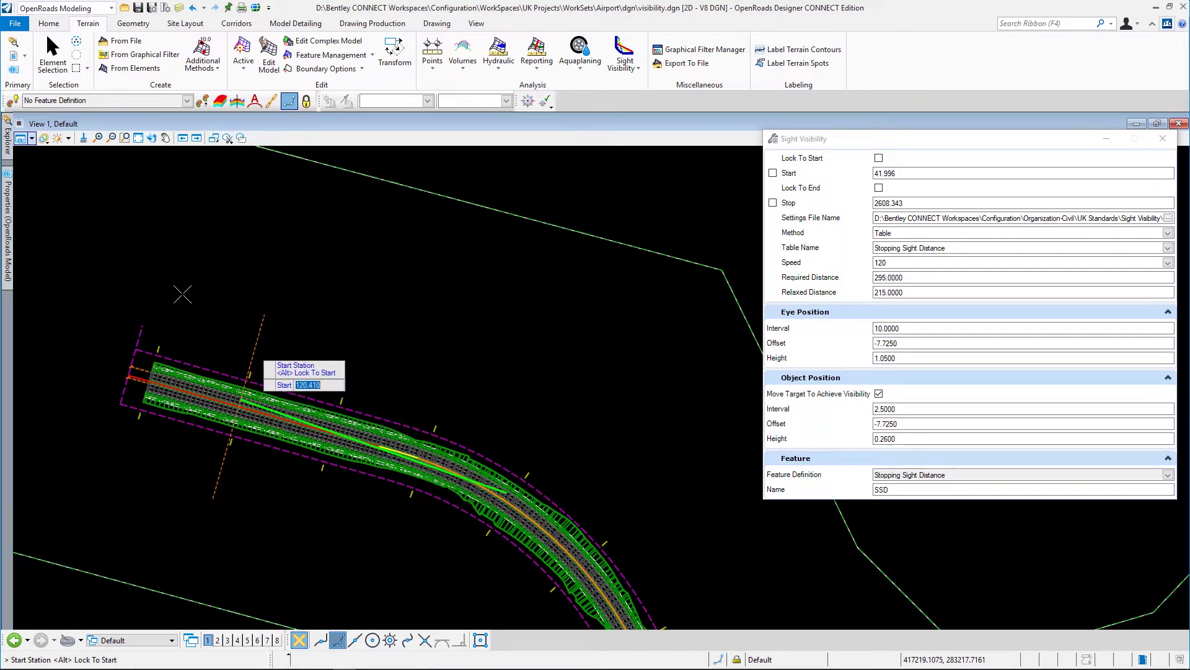
scroll(172, 287, down, 3)
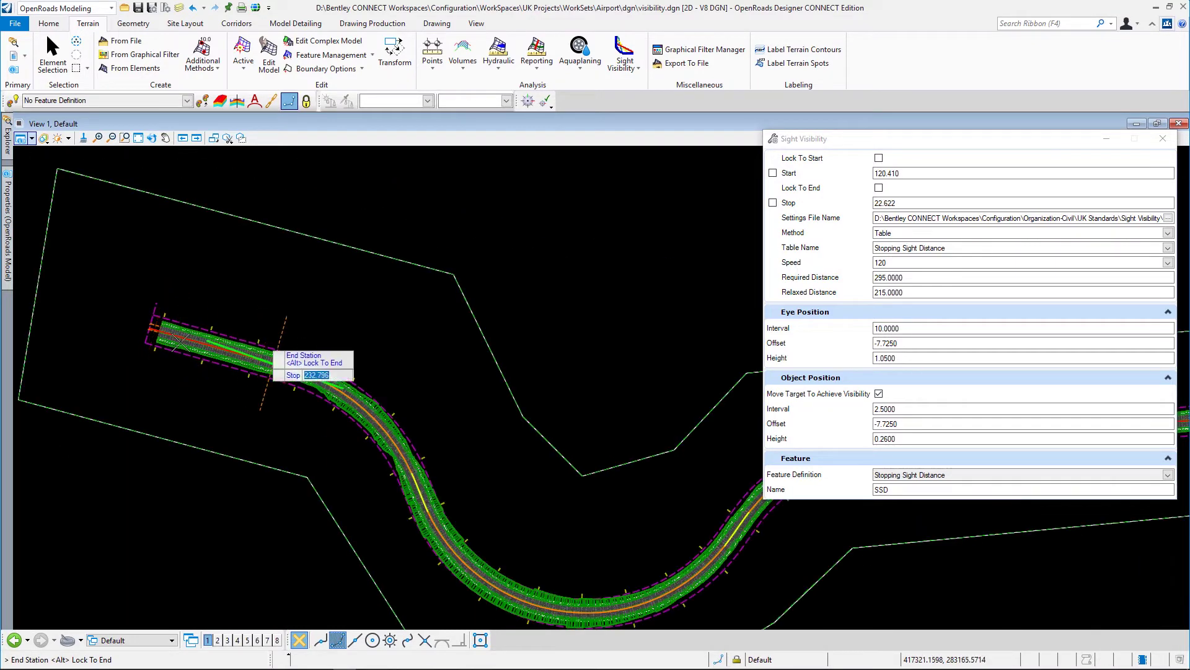
scroll(310, 350, up, 1)
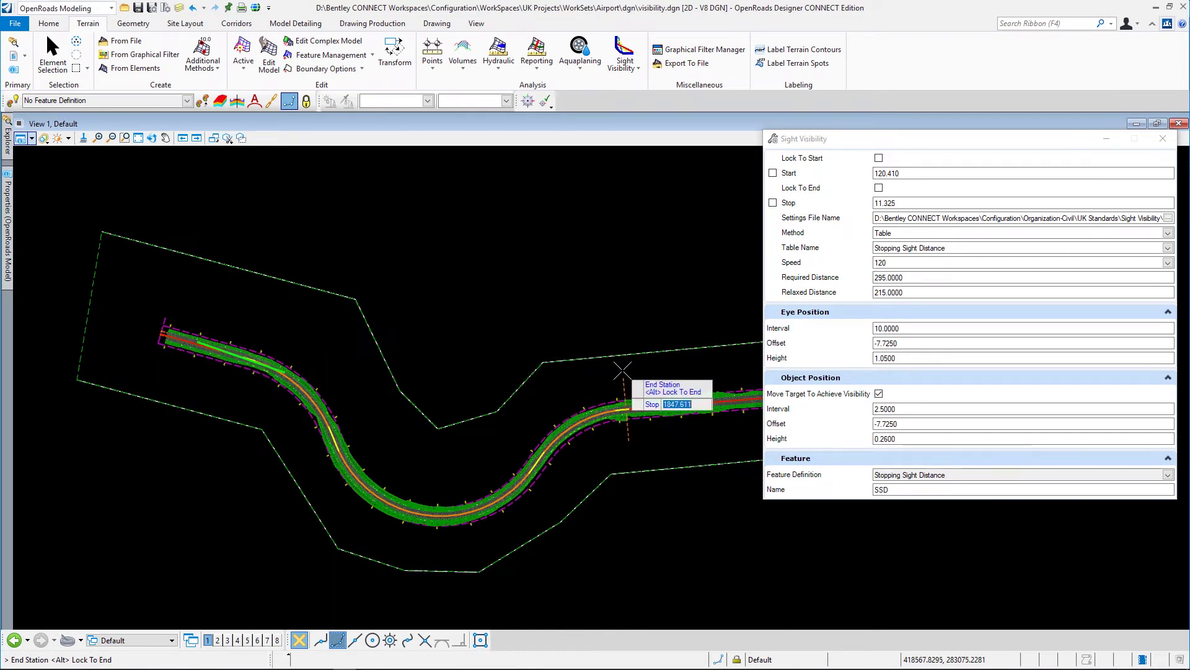
click(624, 371)
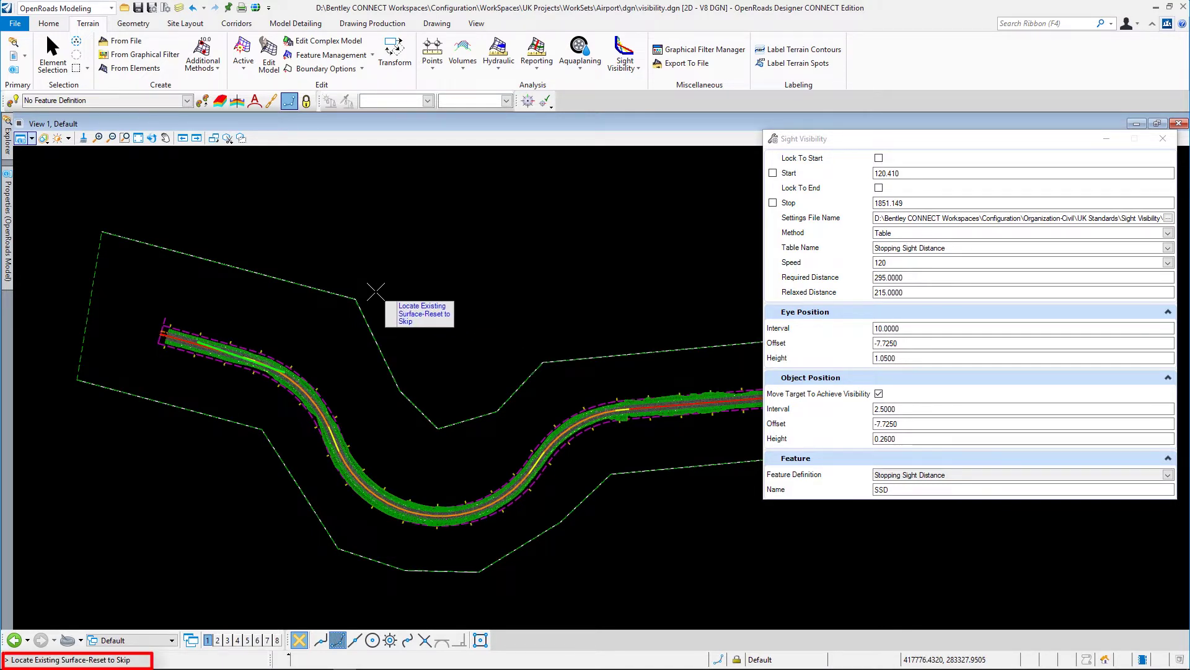
click(374, 335)
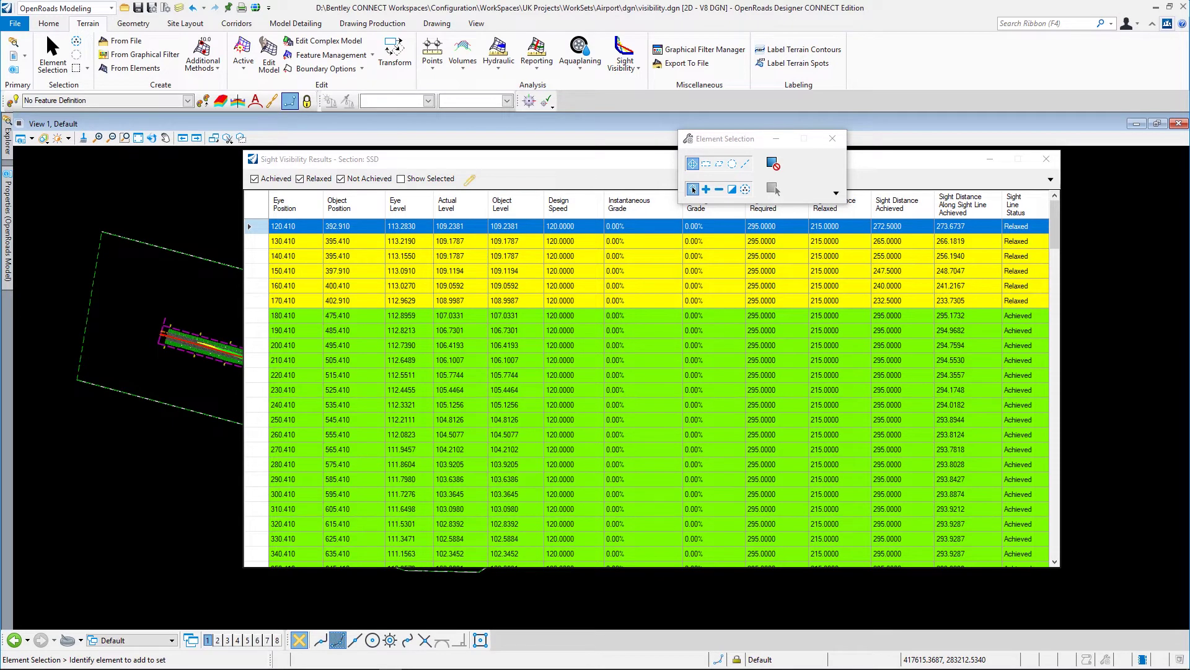
- Move the Element Selection dialog and results window aside, scrolling results to Not Achieved from 680.410
drag(778, 143, 1055, 149)
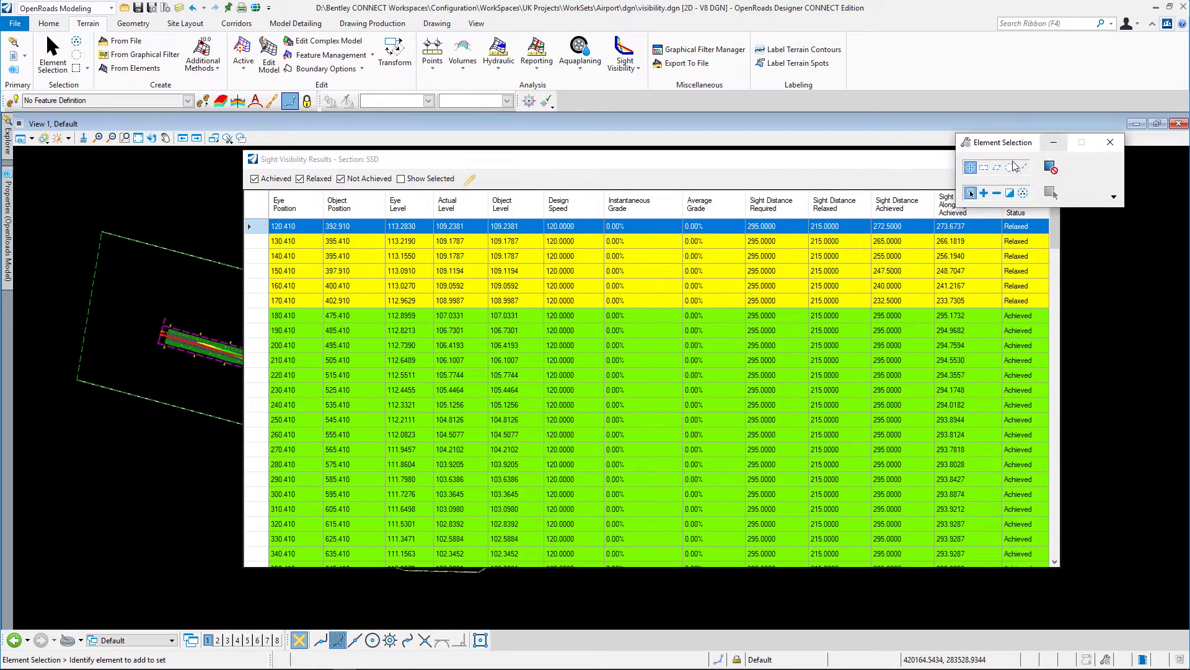
drag(871, 166, 863, 122)
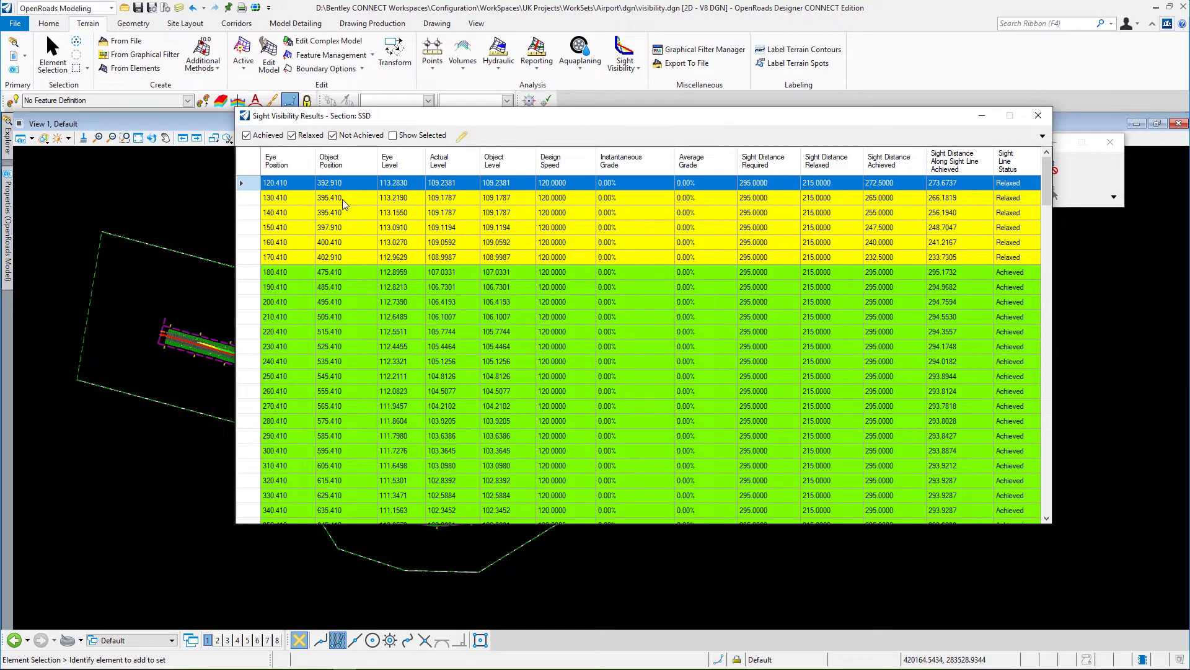
scroll(399, 299, down, 12)
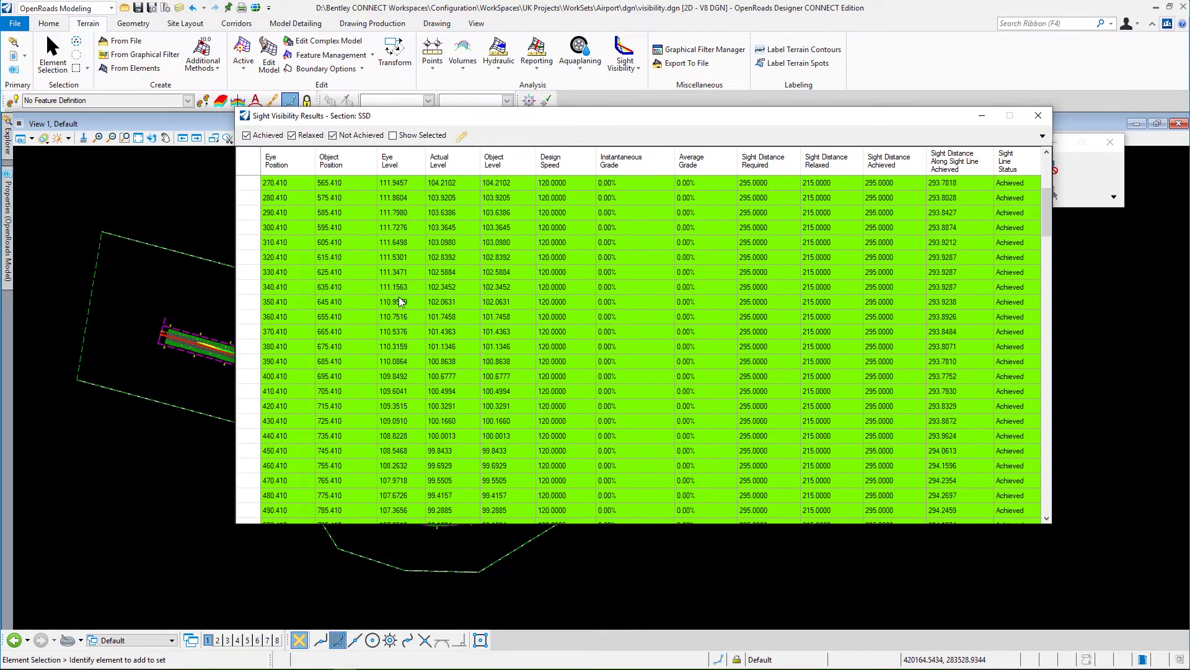
scroll(400, 301, down, 6)
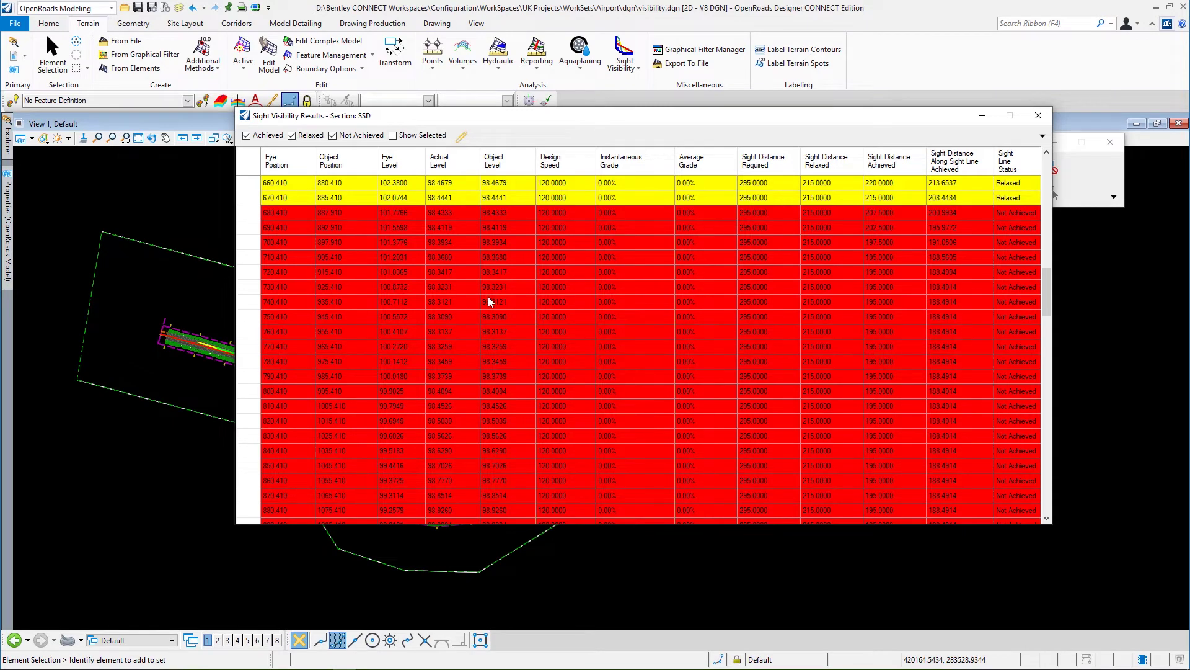
scroll(579, 302, up, 5)
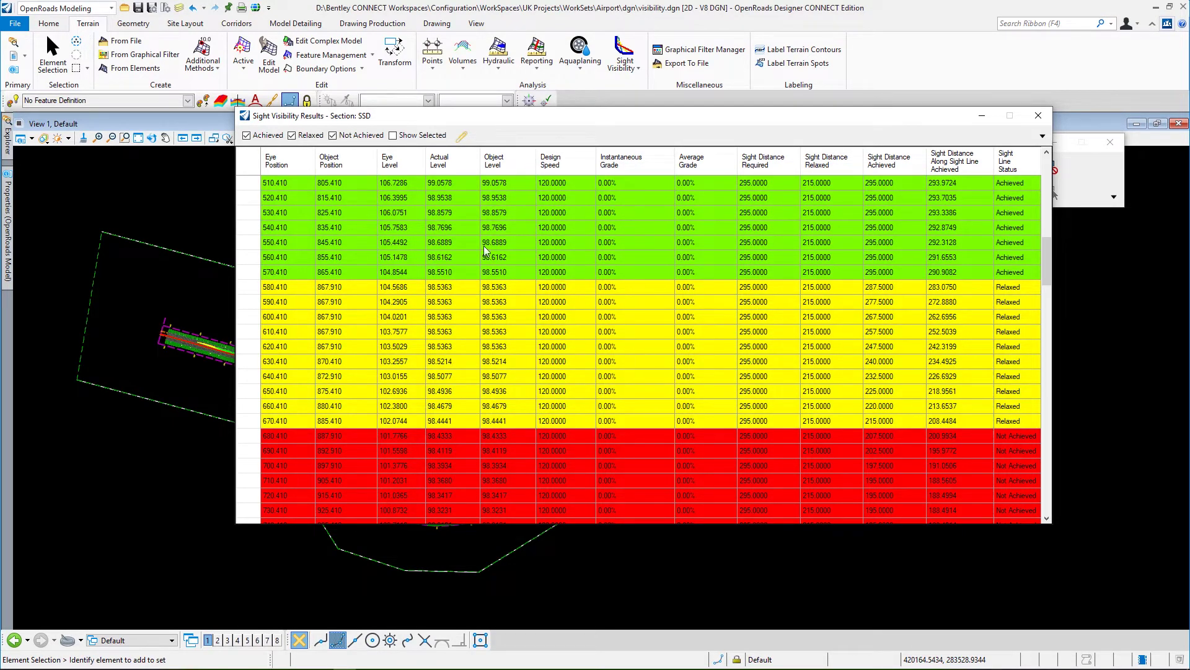
drag(385, 117, 717, 172)
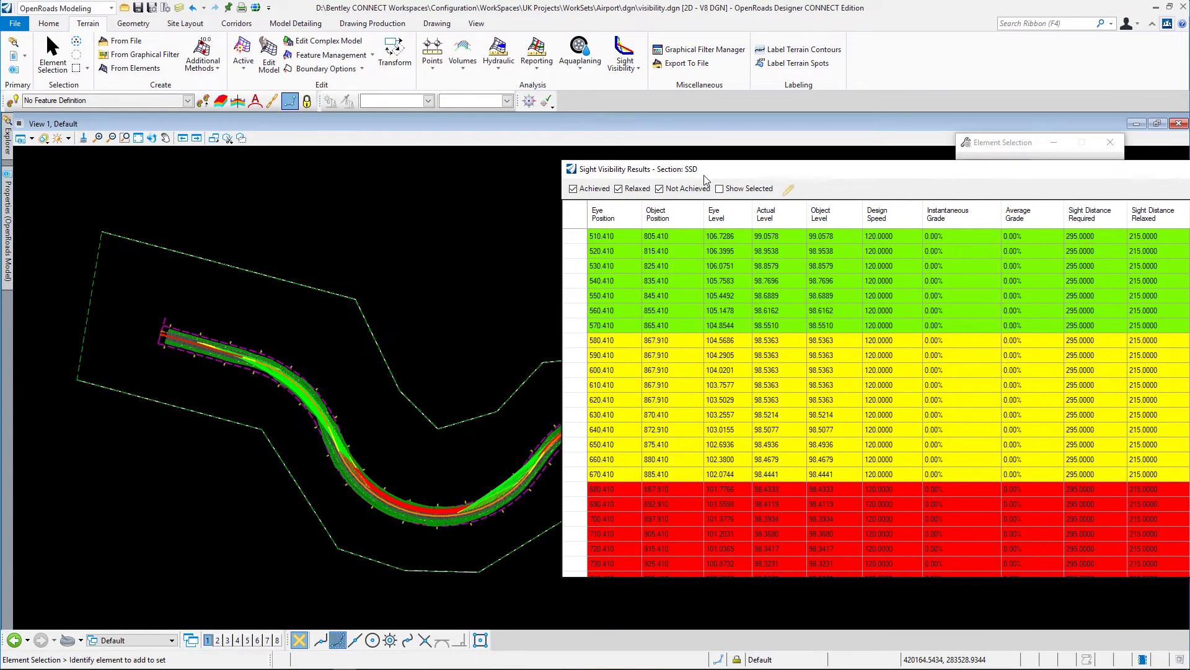
- Hide the Achieved and Relaxed sight lines and zoom in on the Not Achieved ones
click(584, 190)
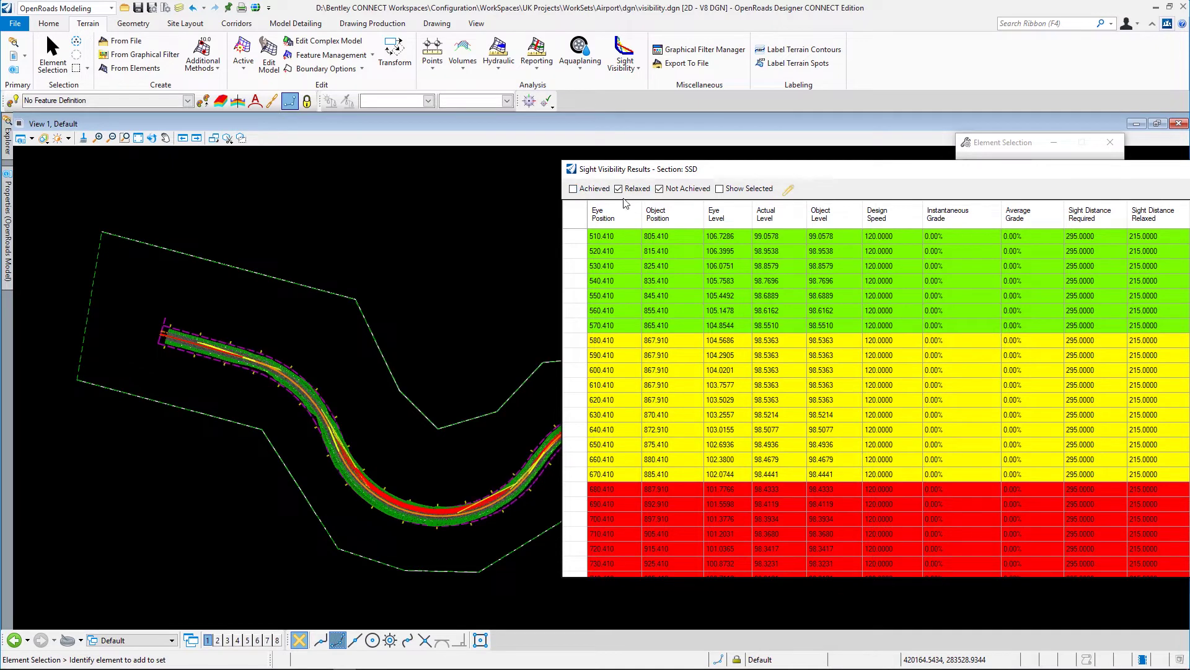
click(619, 189)
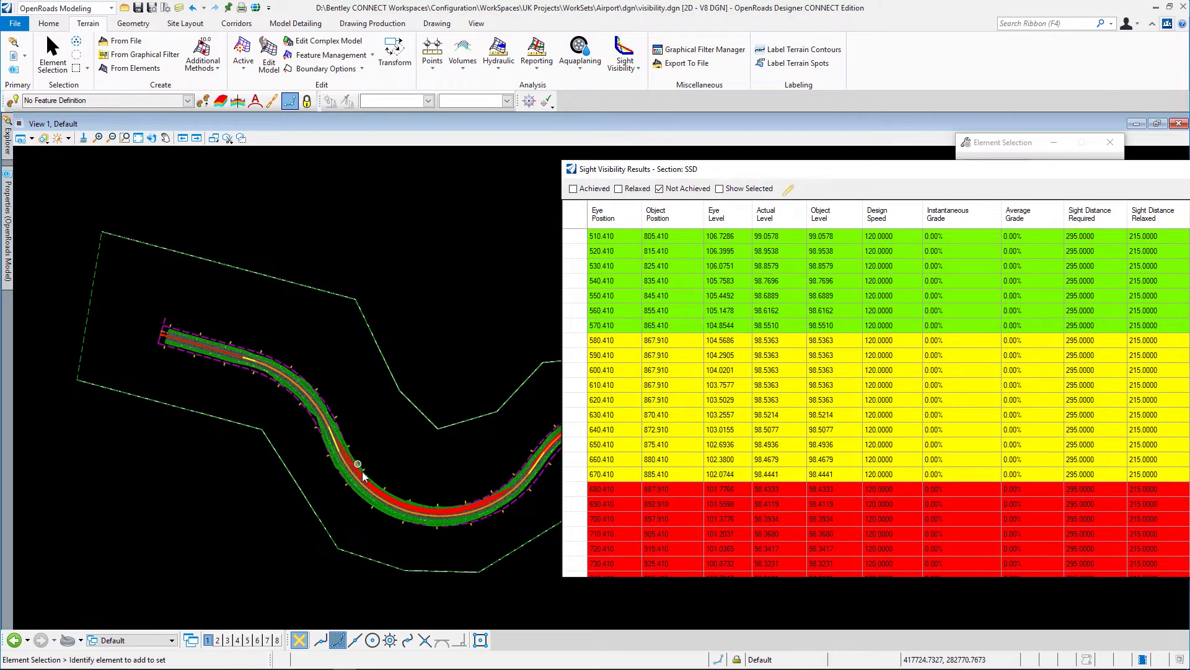
scroll(359, 466, up, 3)
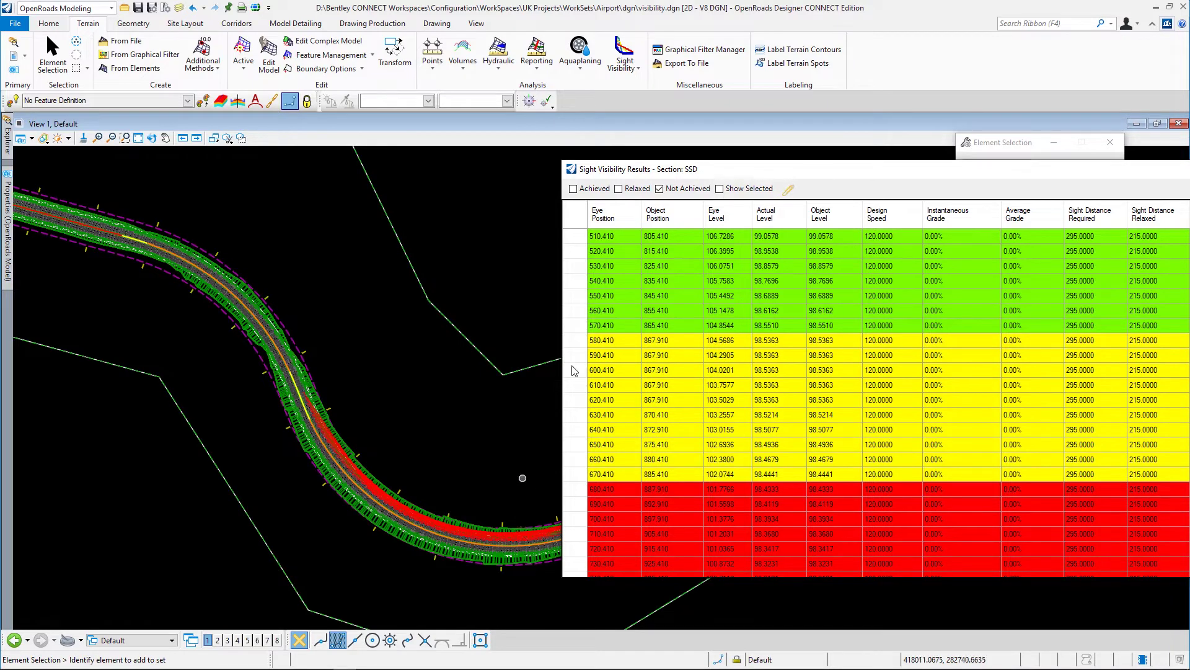
- Show Achieved and Relaxed lines again, reveal all result columns, and open the Sight Visibility Report
click(574, 189)
click(619, 189)
drag(796, 180, 546, 181)
click(540, 192)
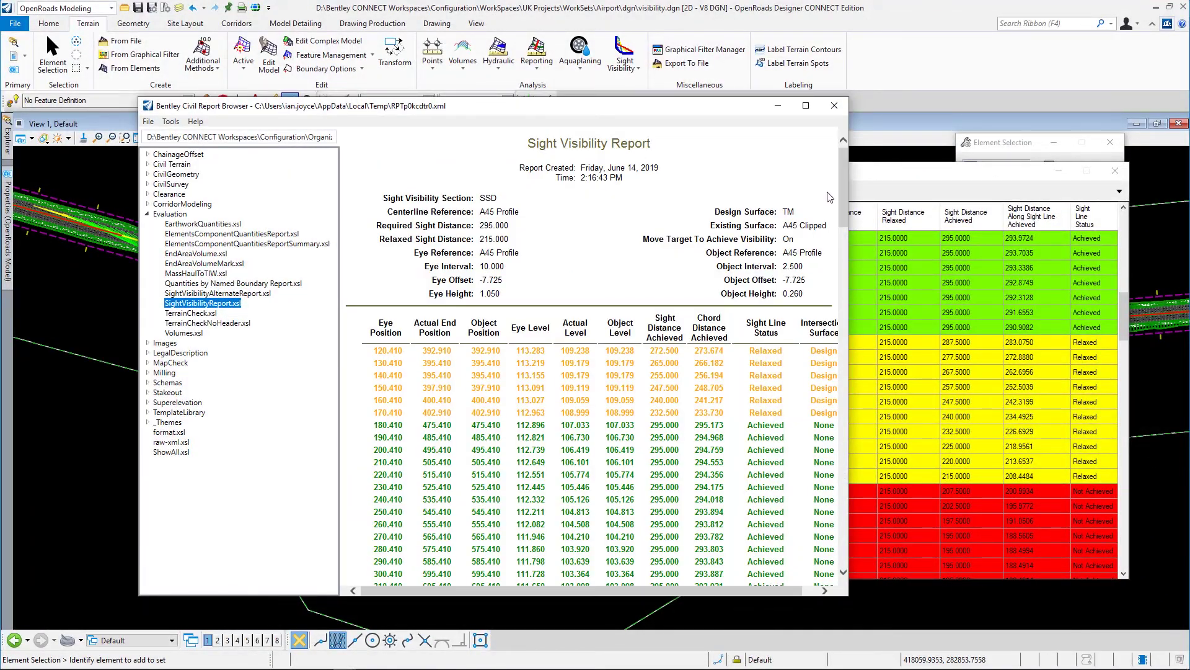
- Read the SSD report: Relaxed from 120.410, Achieved from 180.410, Not Achieved from 680.410
mouse_move(841, 188)
mouse_down()
mouse_move(840, 233)
mouse_move(840, 203)
mouse_up()
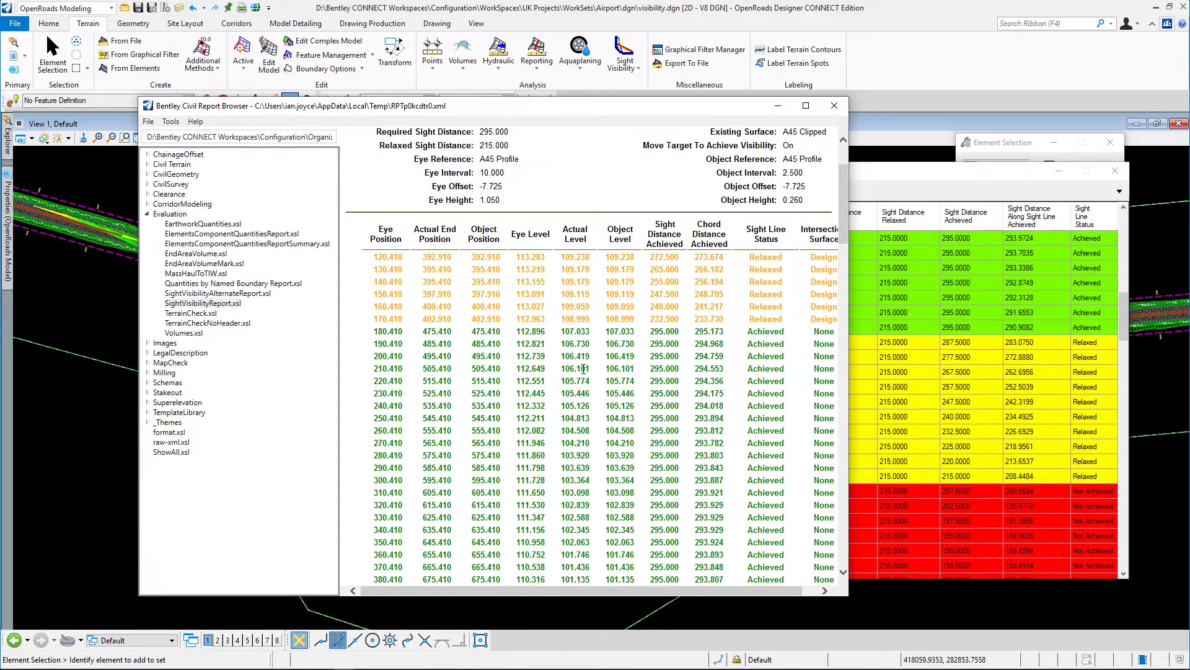
scroll(584, 369, down, 10)
scroll(584, 369, down, 5)
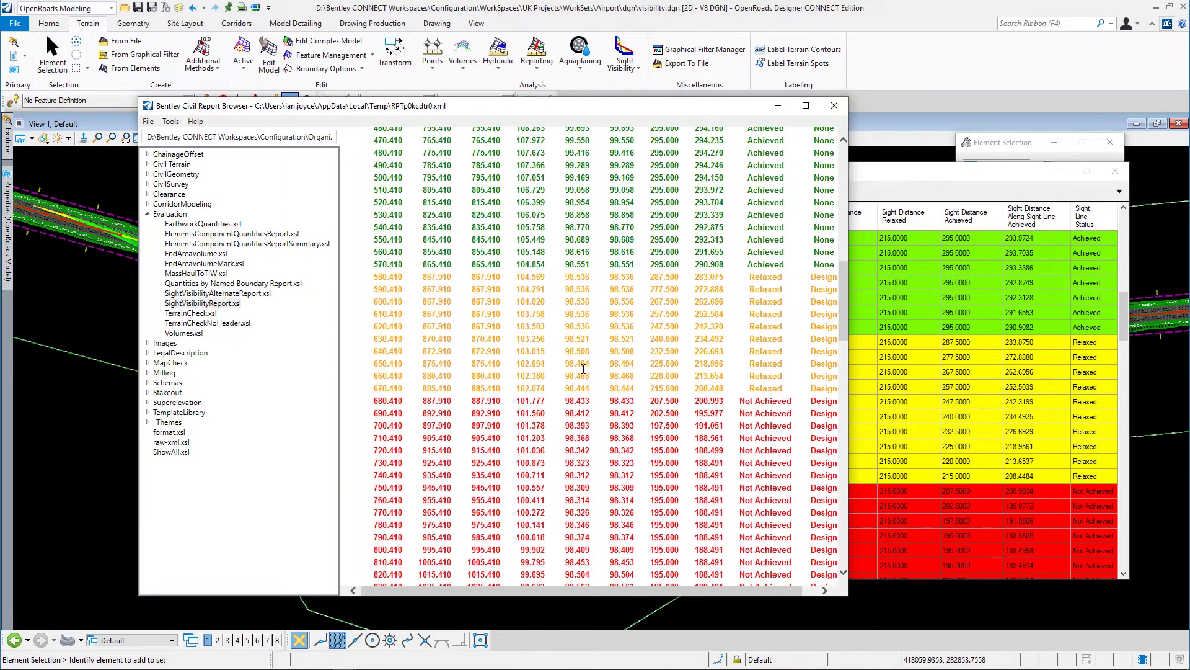
scroll(583, 369, up, 15)
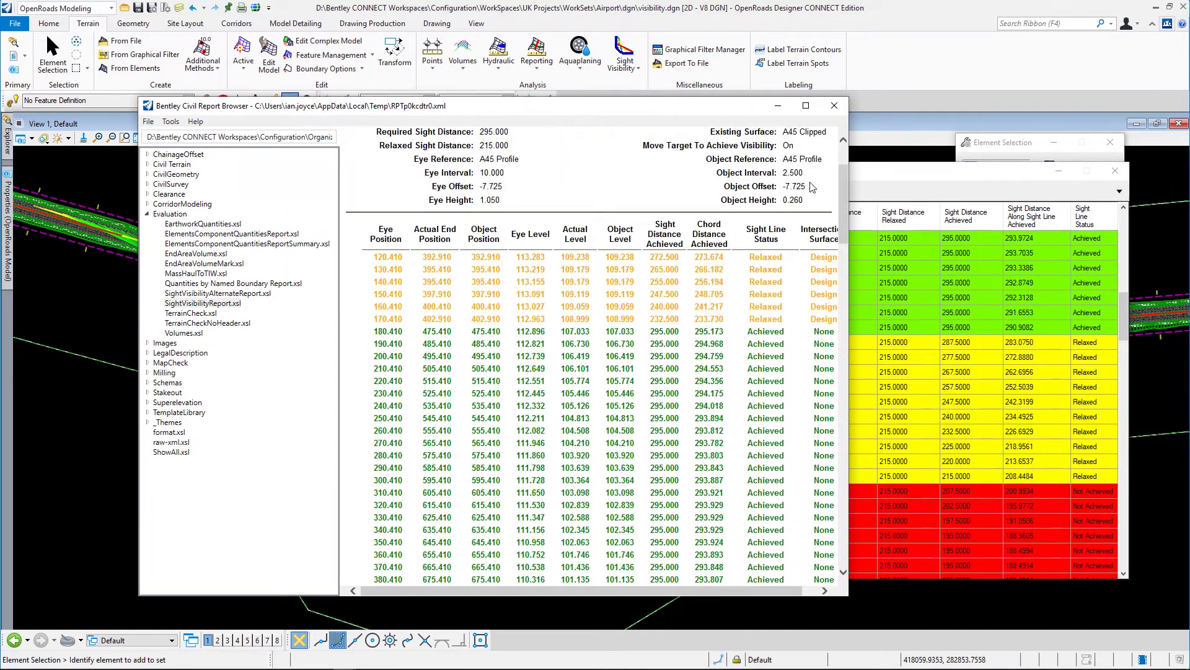
- Close the report browser and results window, zoom out, and expand Stopping Sight Distance in Explorer
click(845, 109)
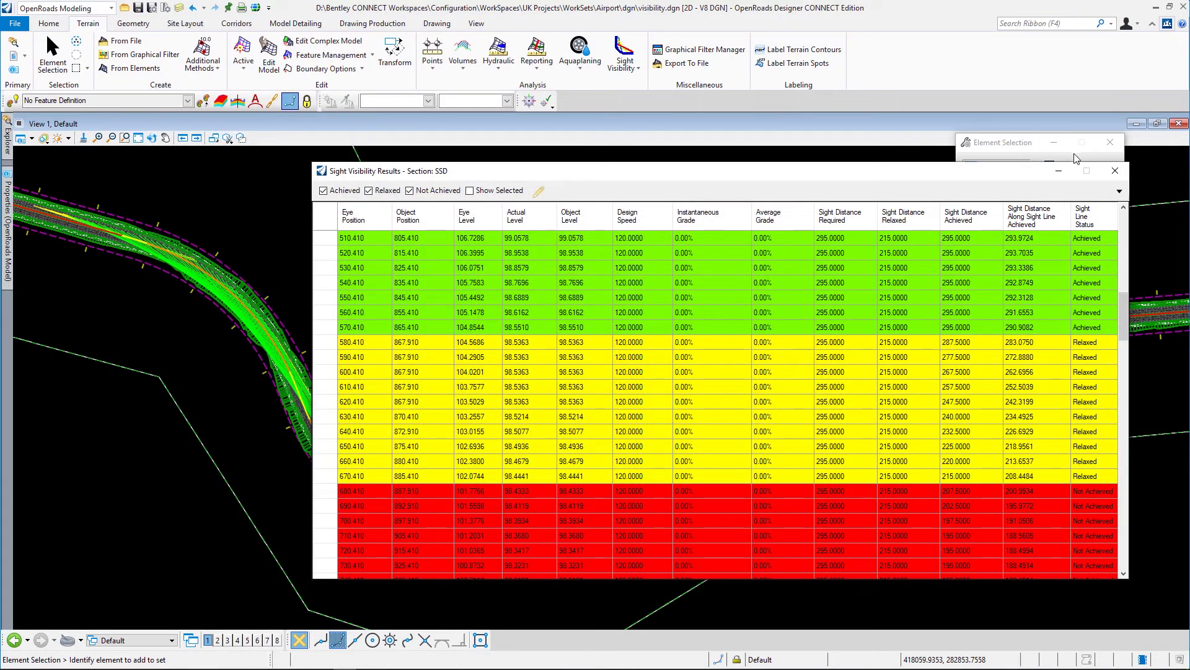
click(1114, 172)
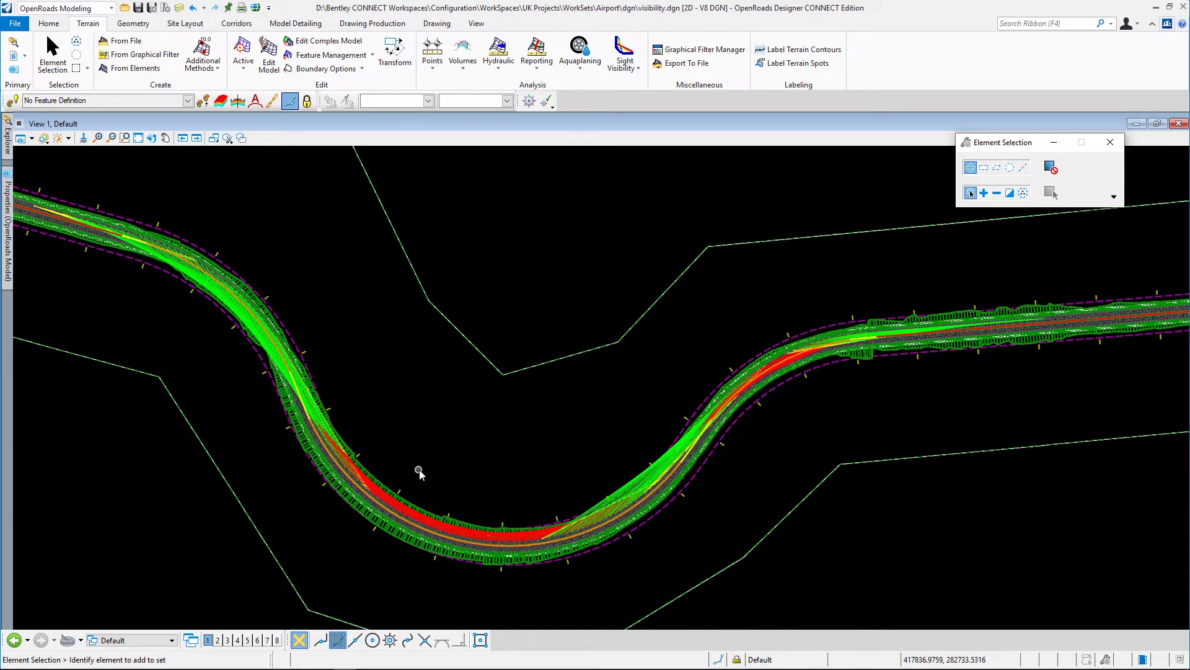
scroll(503, 455, down, 2)
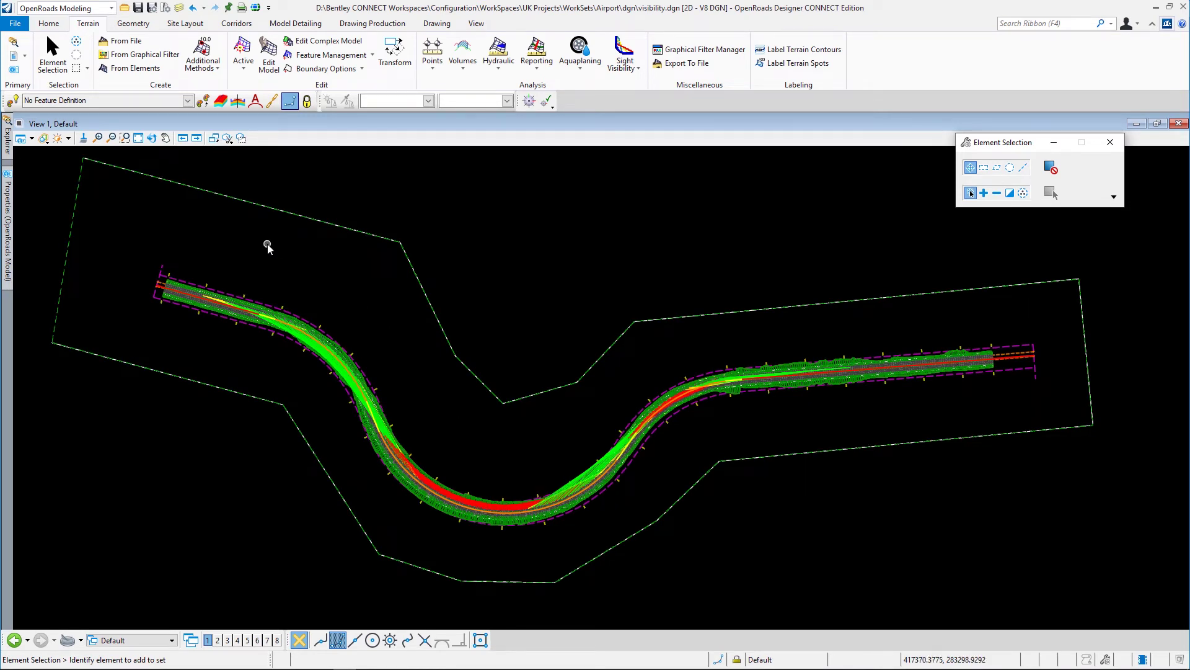
mouse_move(9, 149)
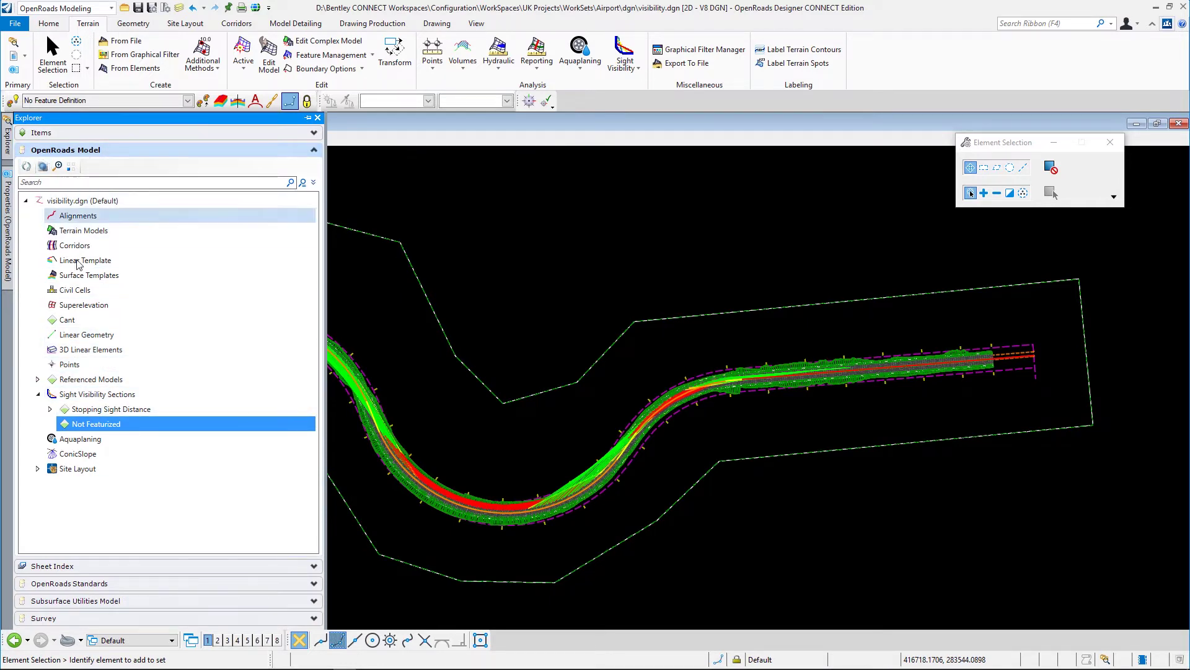
click(50, 409)
- Delete the SSD section in Explorer and launch a new Sight Visibility analysis with the default settings file
click(98, 425)
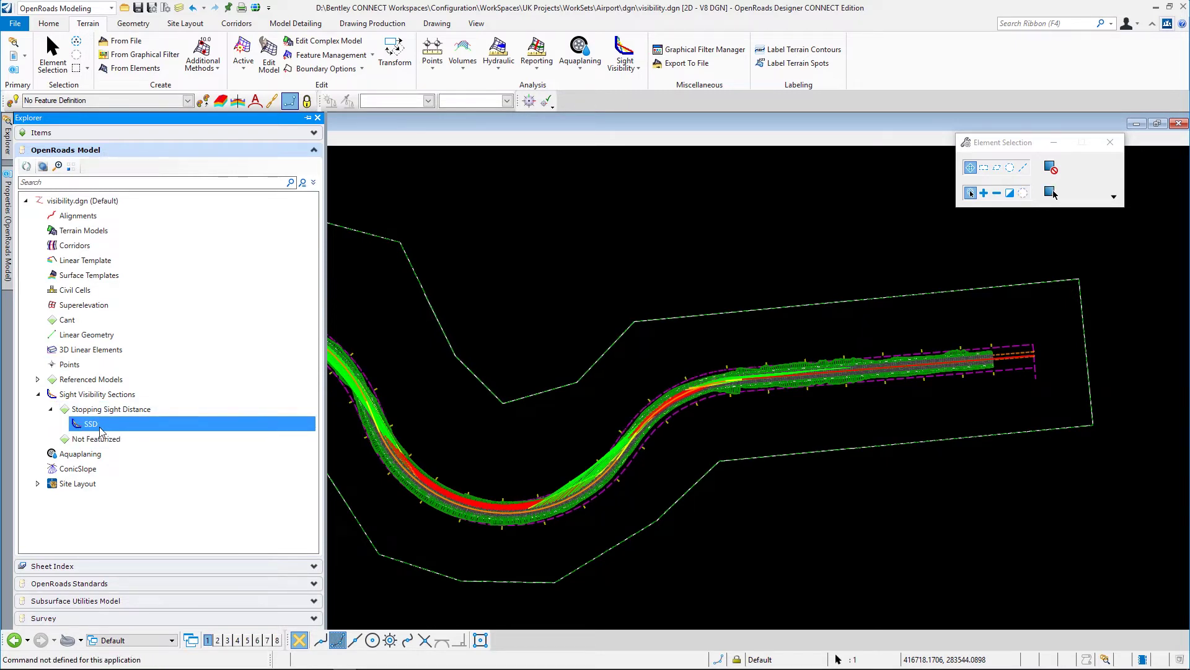
right_click(100, 426)
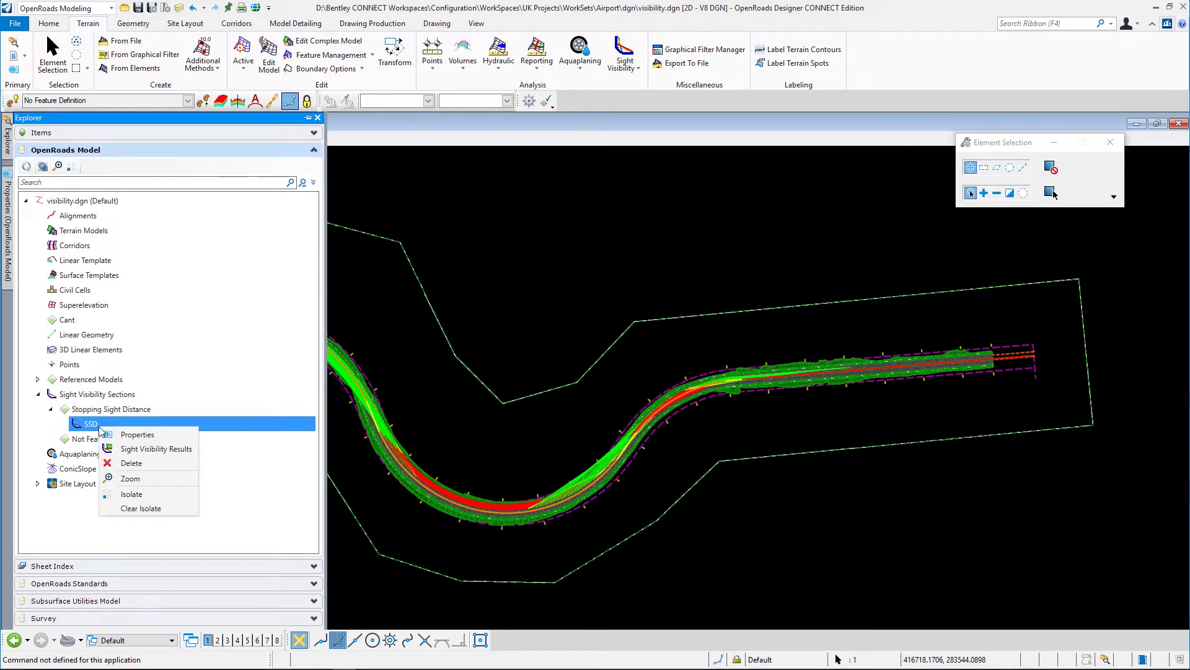
click(135, 462)
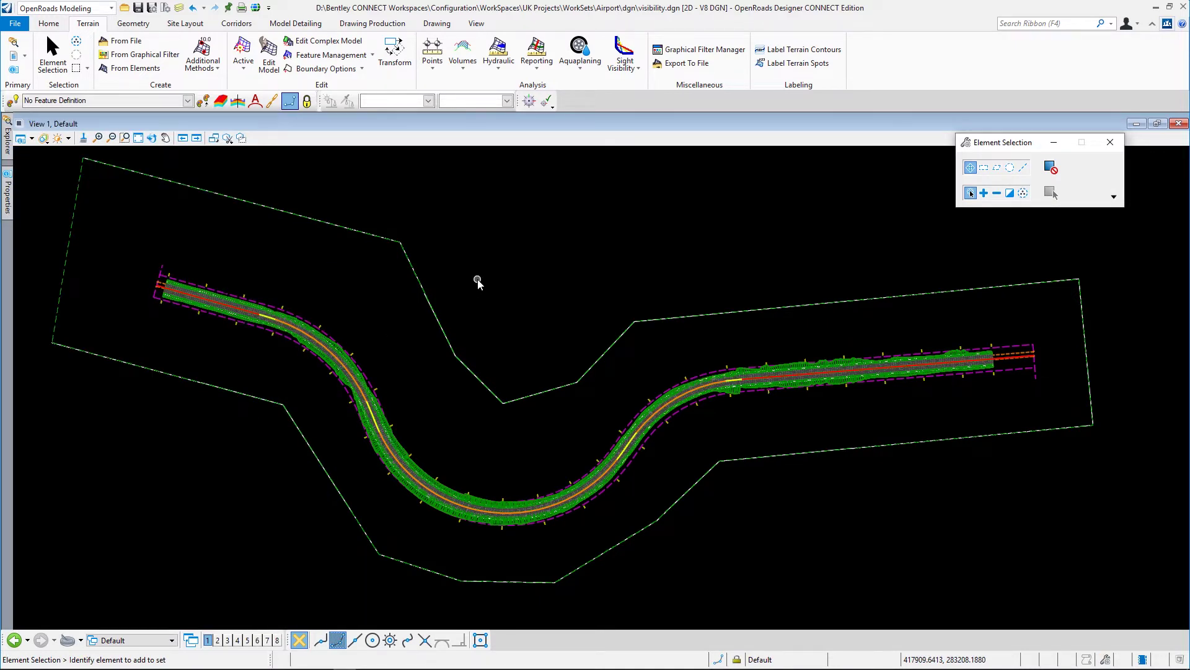
click(624, 50)
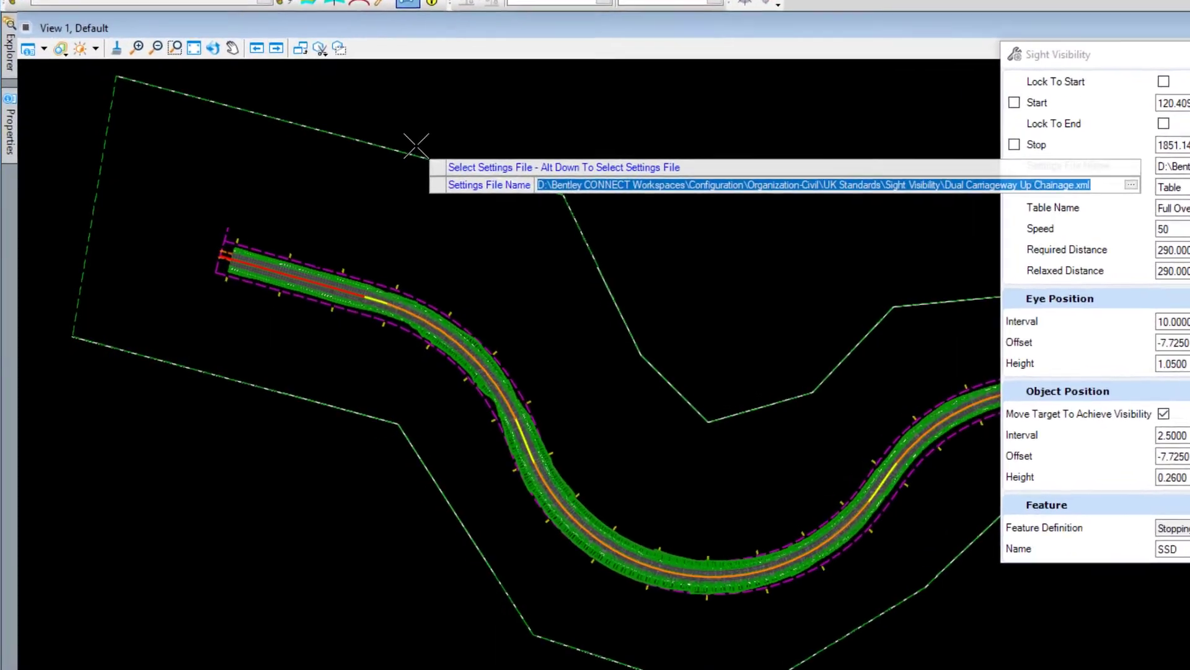
click(296, 207)
- Use the Table method with Stopping Sight Distance, speed 50, required 70 and relaxed 50
click(441, 107)
key(Down)
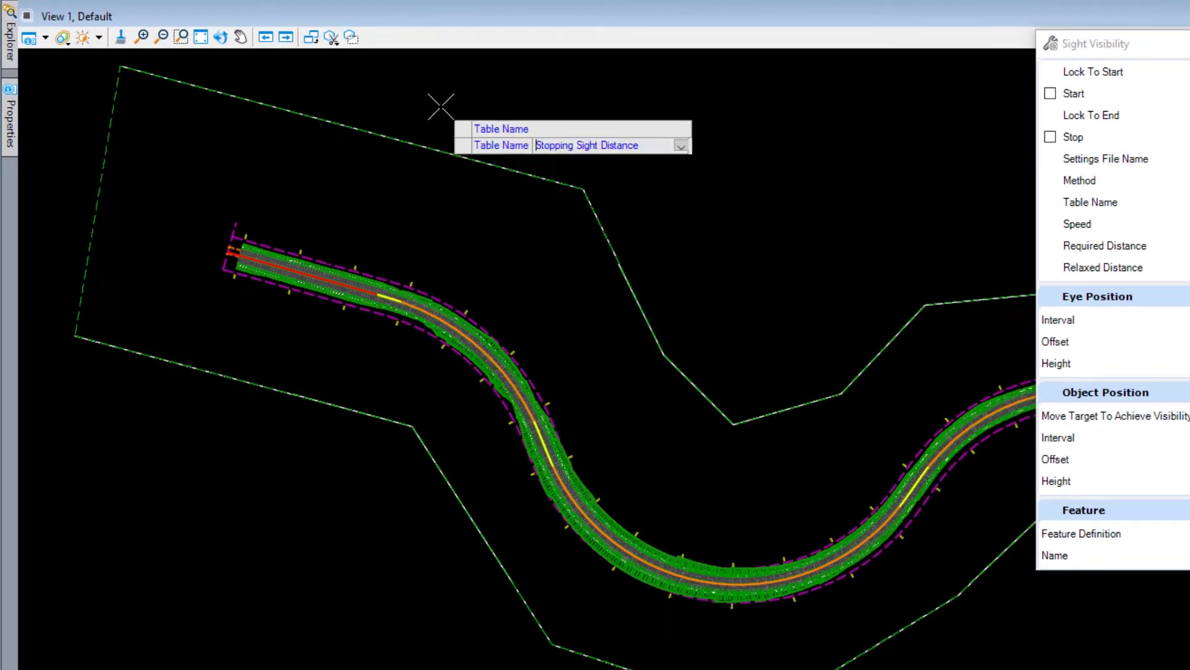
click(441, 107)
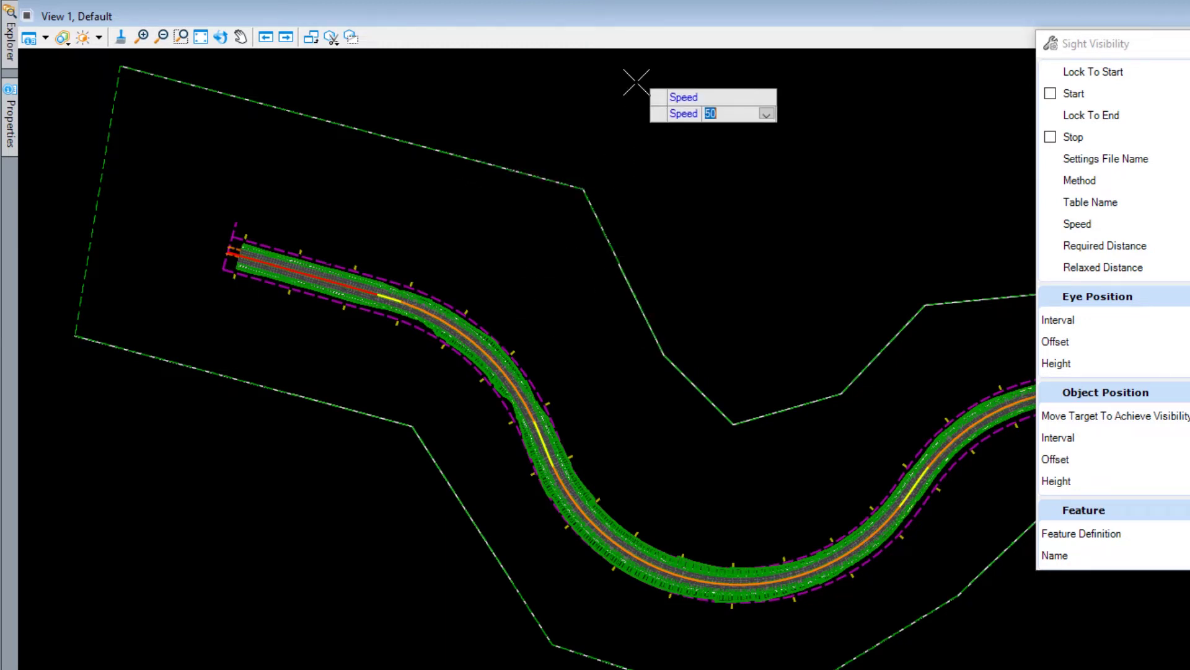
click(577, 108)
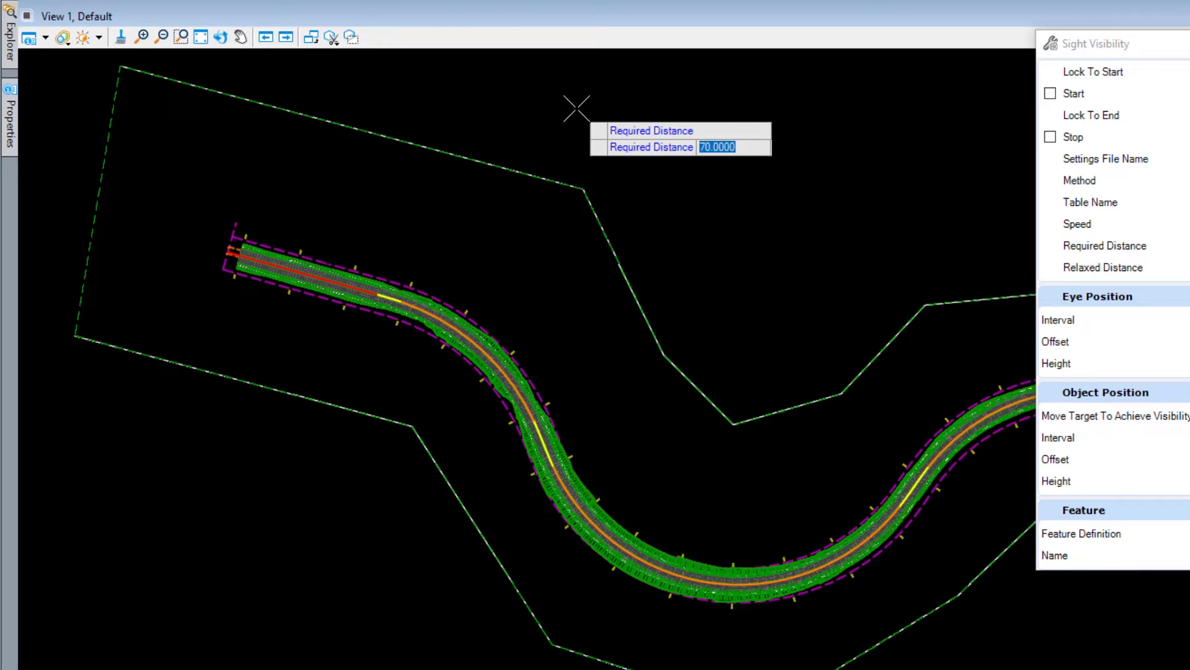
click(577, 108)
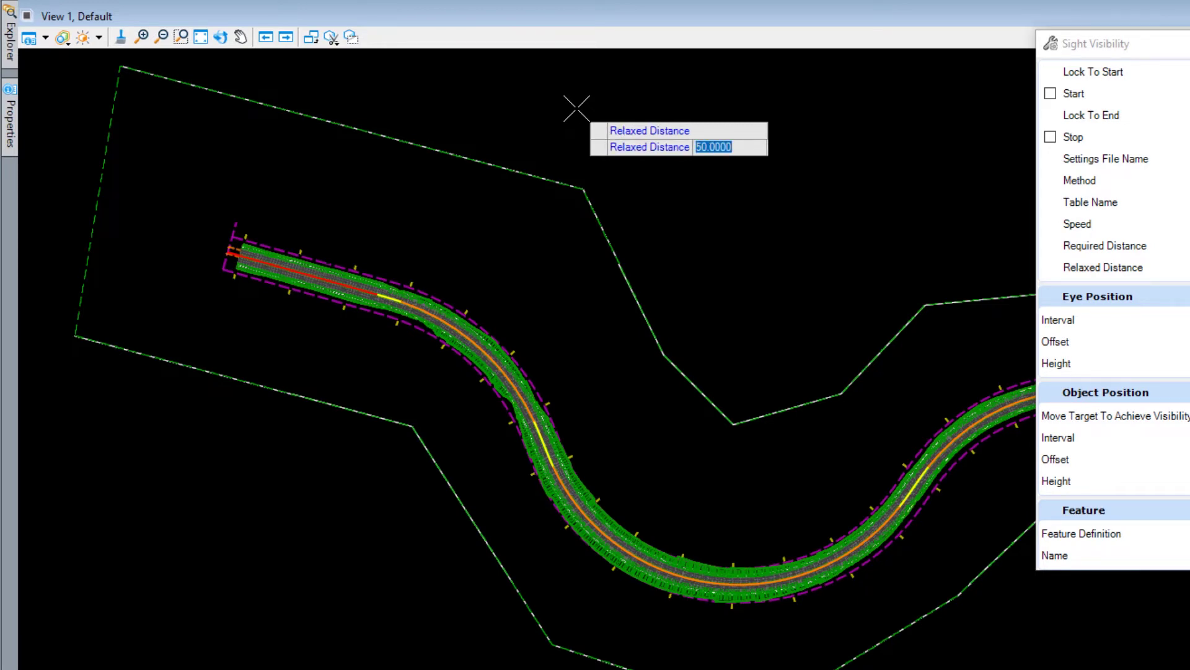
click(576, 109)
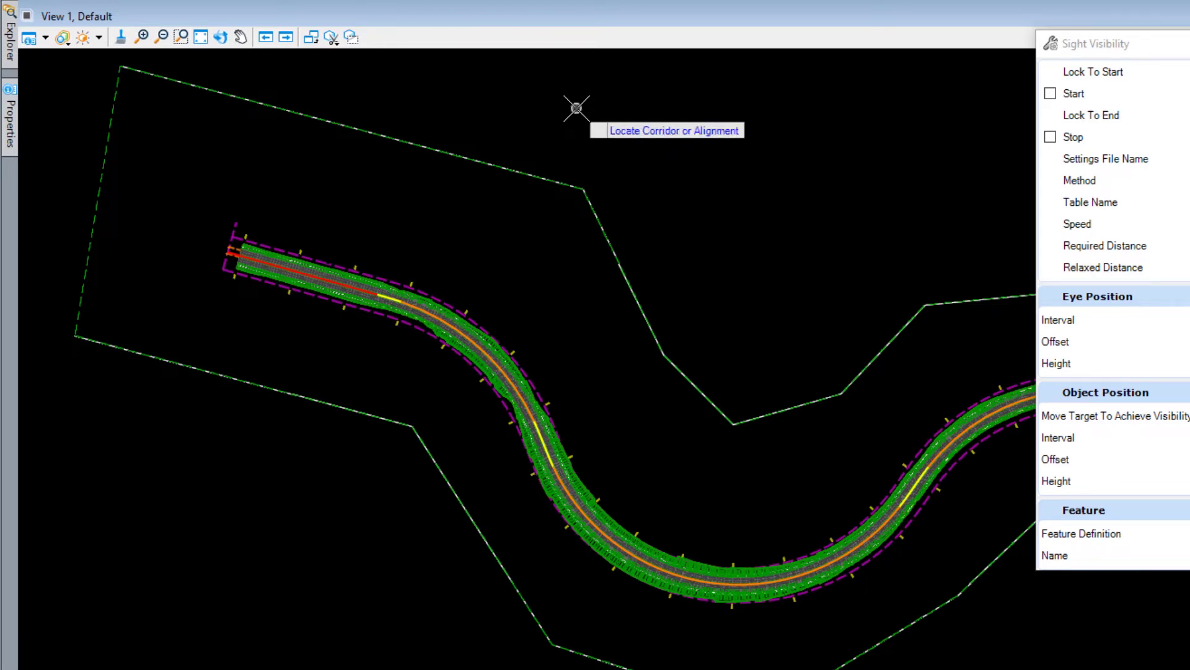
- Analyse the corridor's main alignment from station 175.517 to 1966.175 on the existing ground surface
click(354, 262)
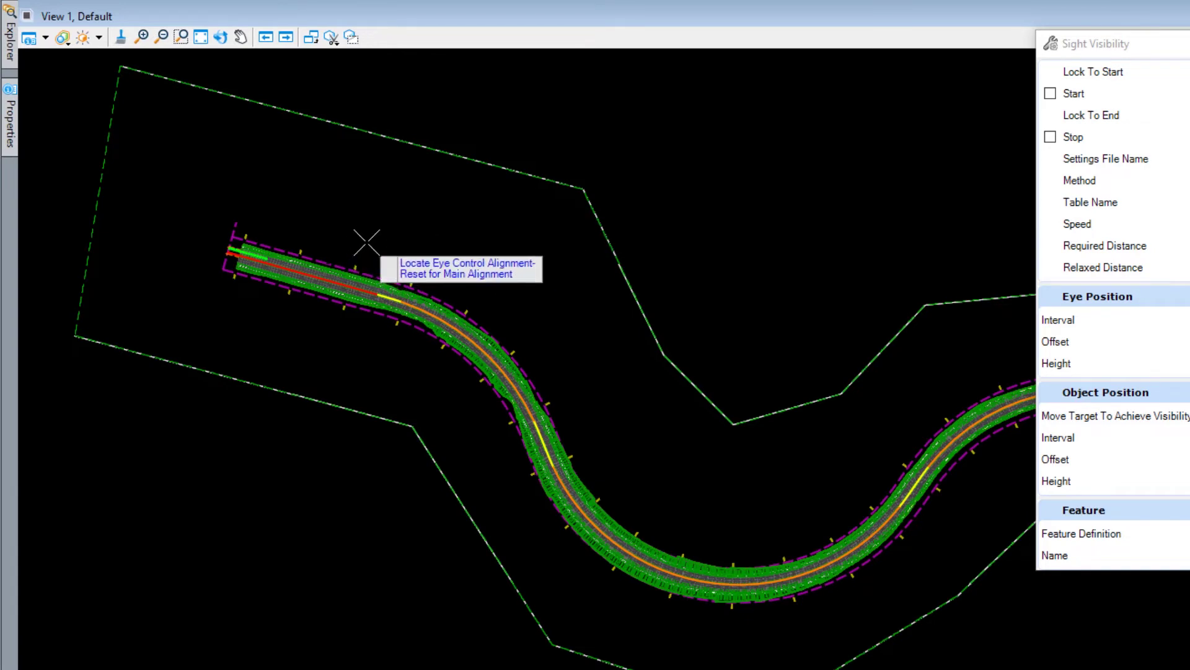
right_click(447, 246)
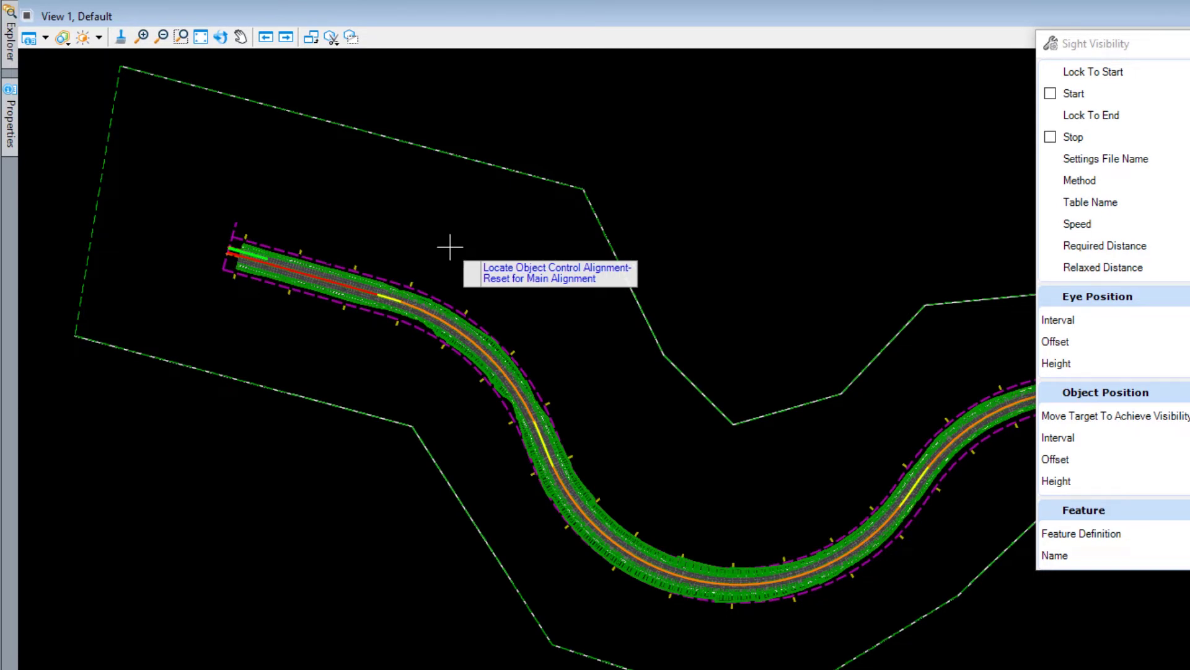
right_click(449, 247)
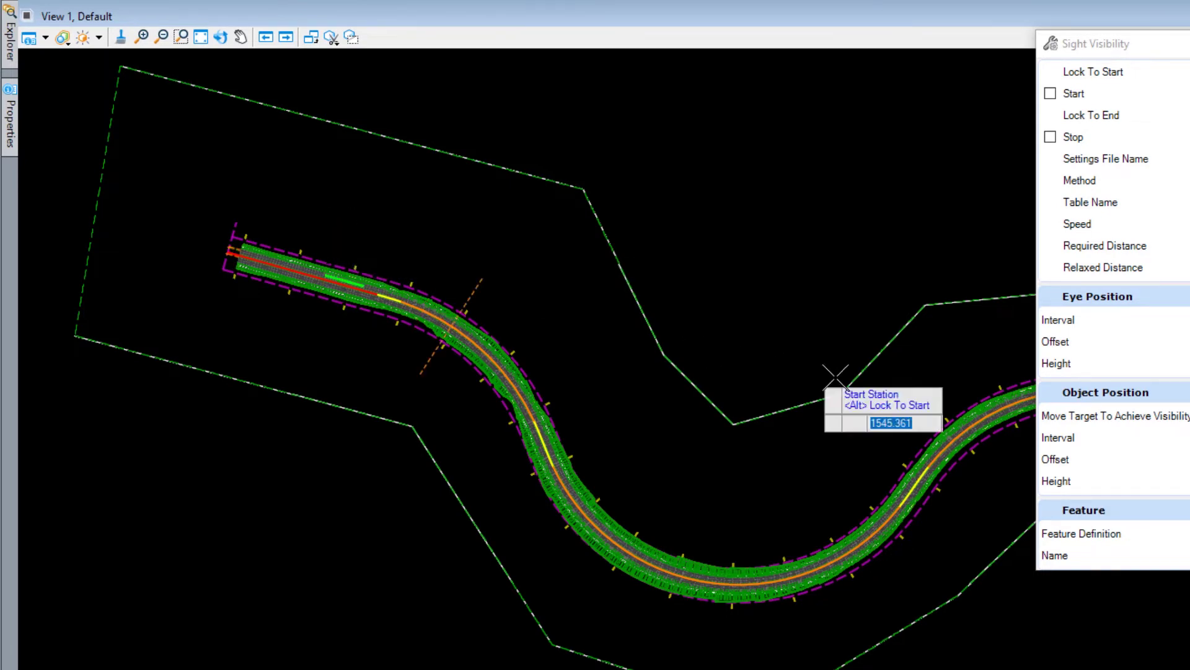
drag(1160, 54, 1047, 513)
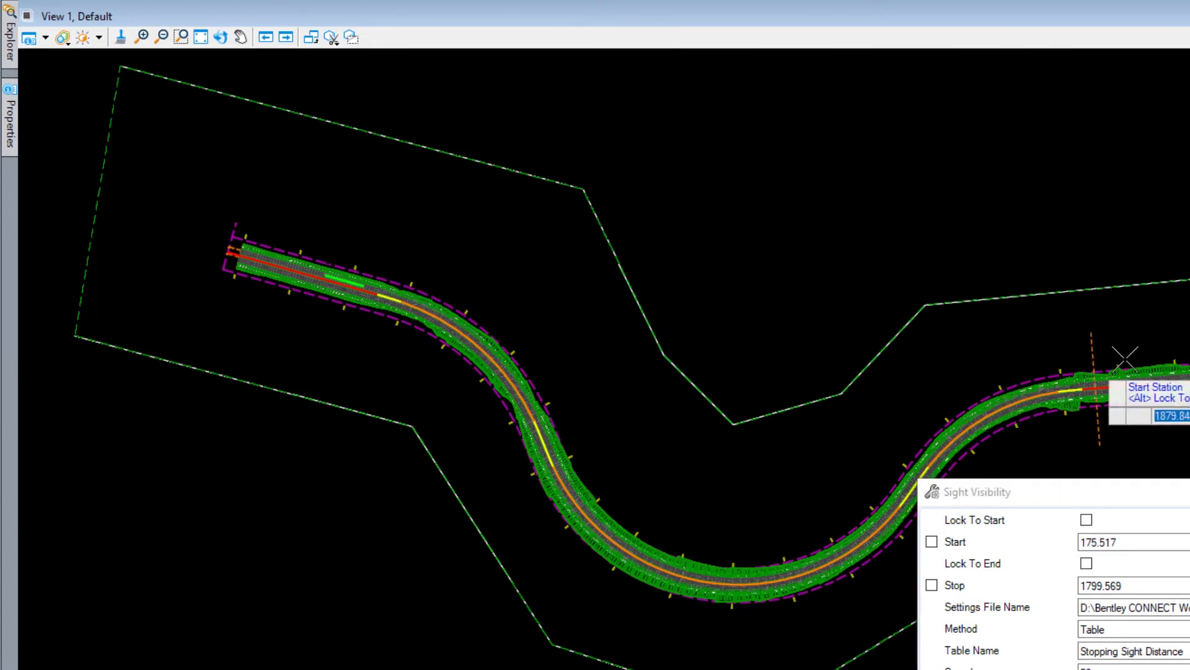
right_click(996, 298)
right_click(545, 223)
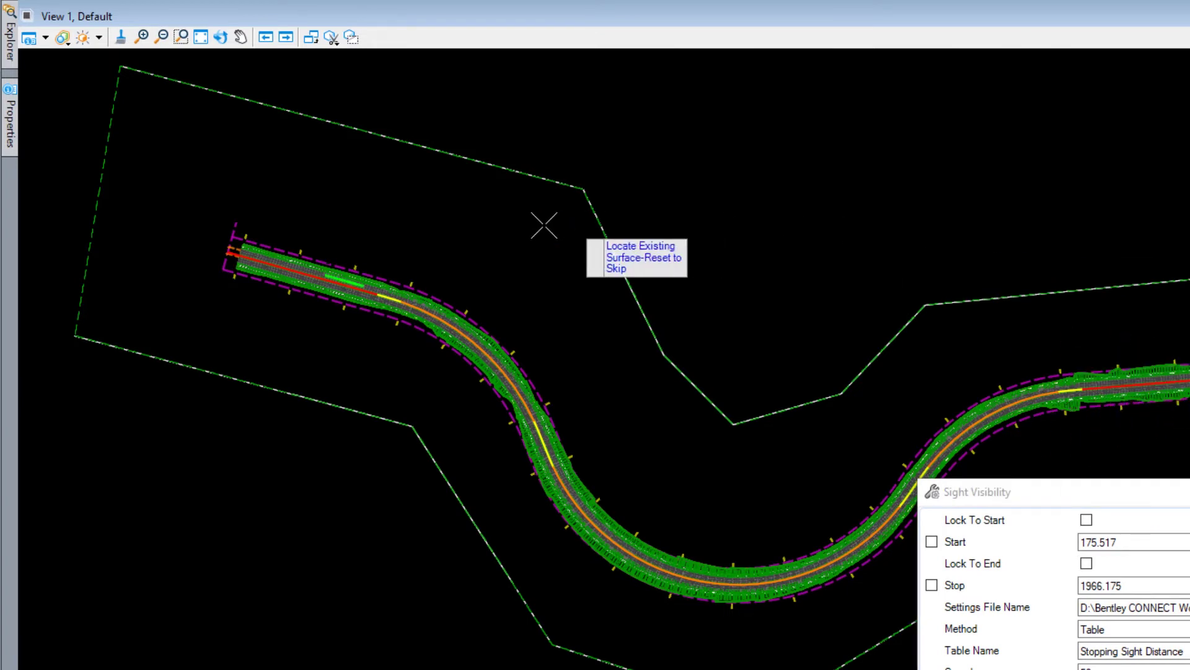
click(538, 170)
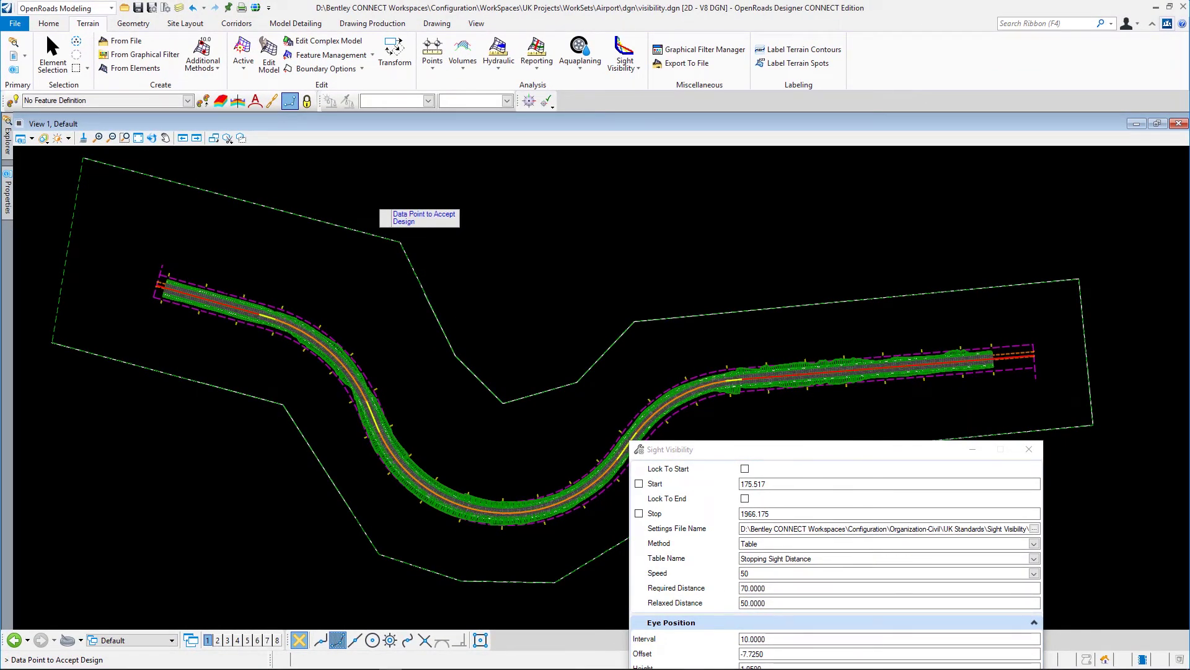
click(559, 469)
- Move the selection panel aside and scroll the Sight Visibility Results back to the first row
drag(596, 422, 1033, 145)
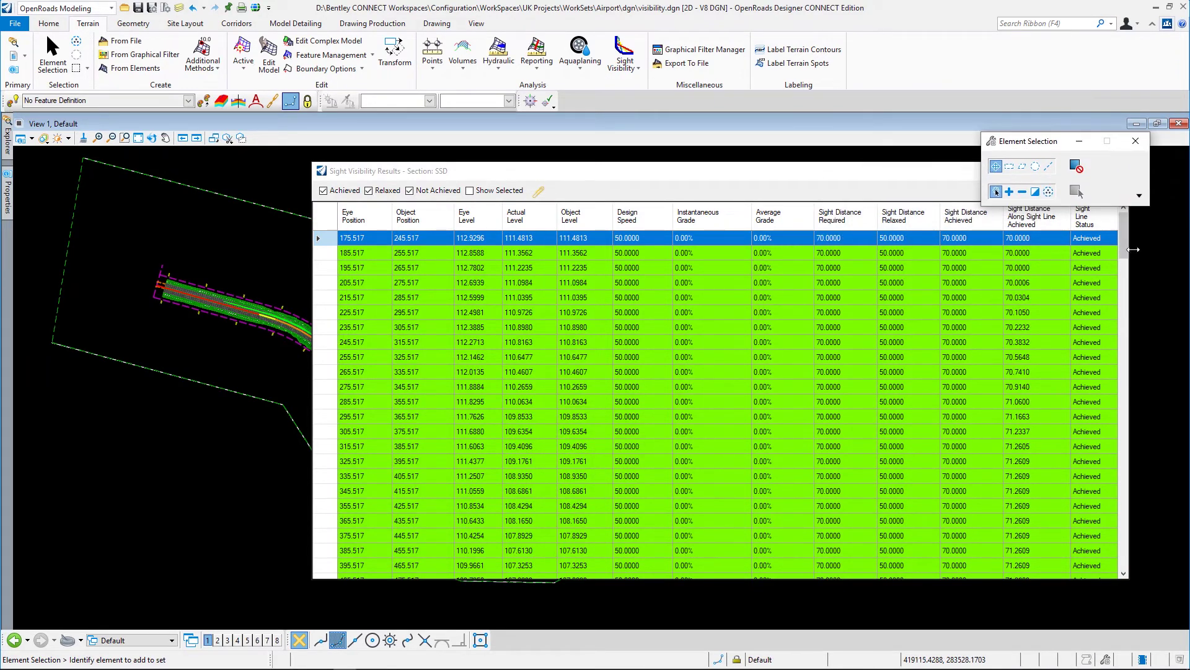
drag(1124, 256, 1125, 366)
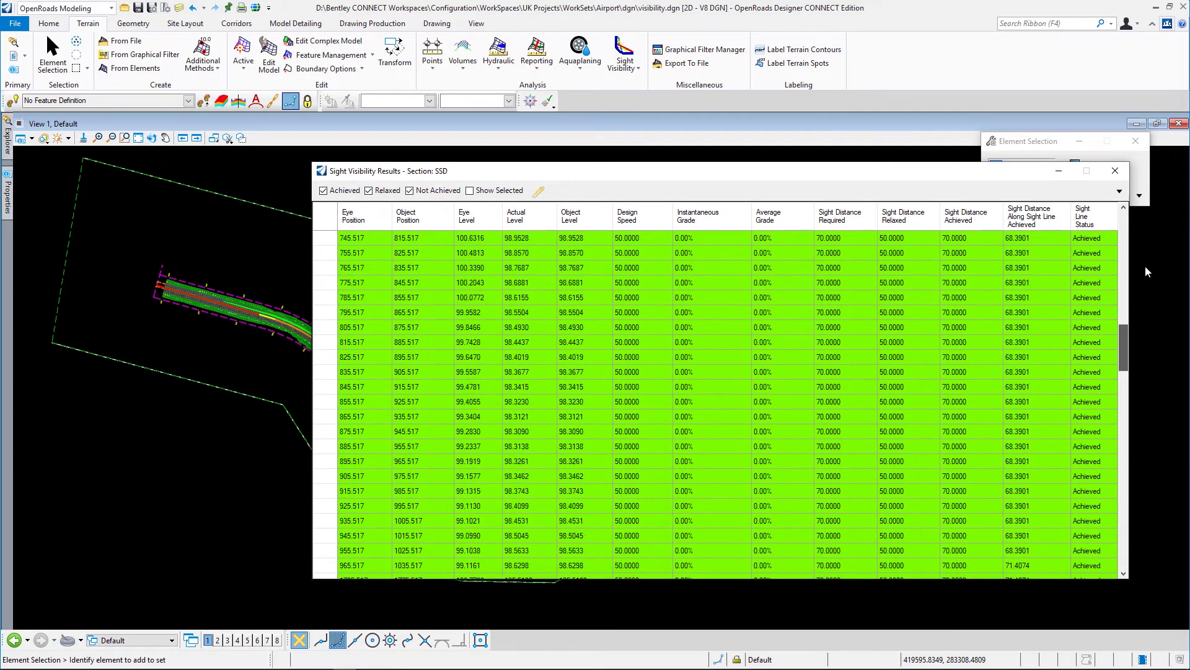
key(ctrl+Home)
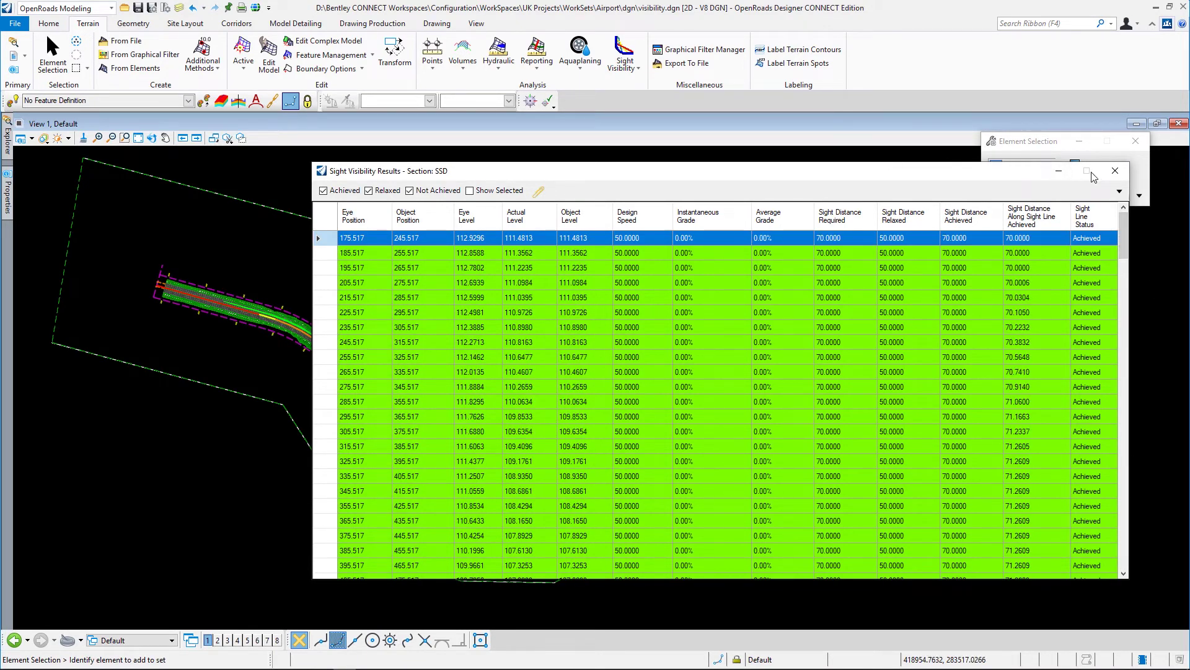
- Review the sight visibility report in Civil Report Browser, then close it and the results window
click(542, 193)
scroll(690, 457, down, 3)
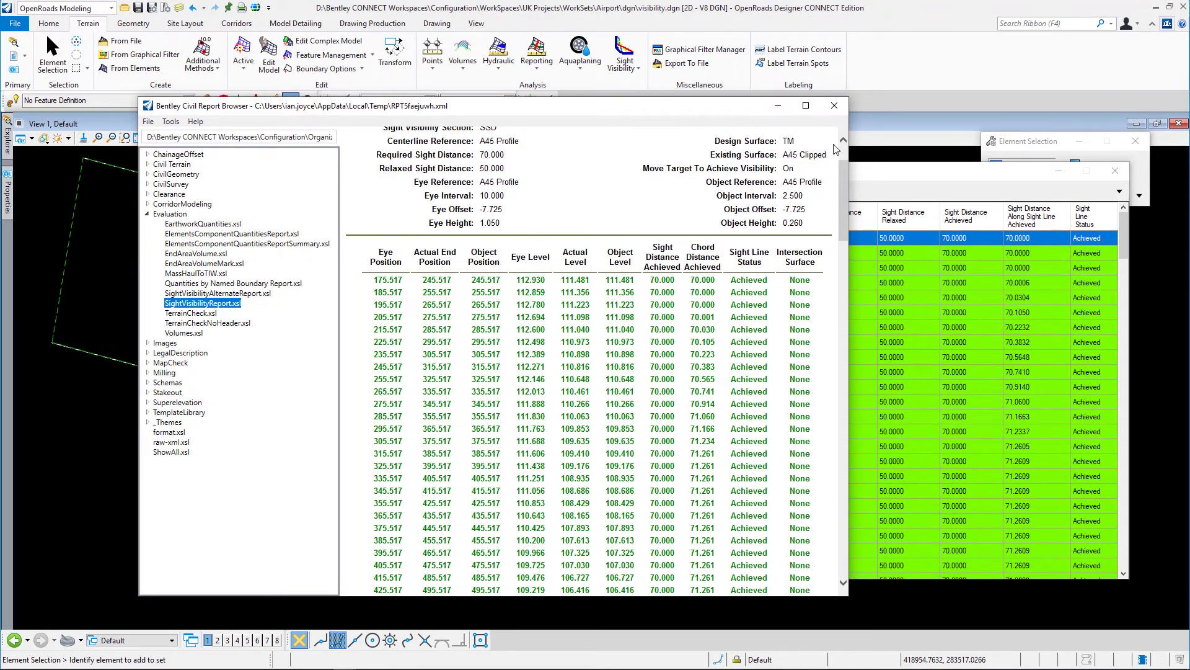
click(834, 106)
click(1114, 171)
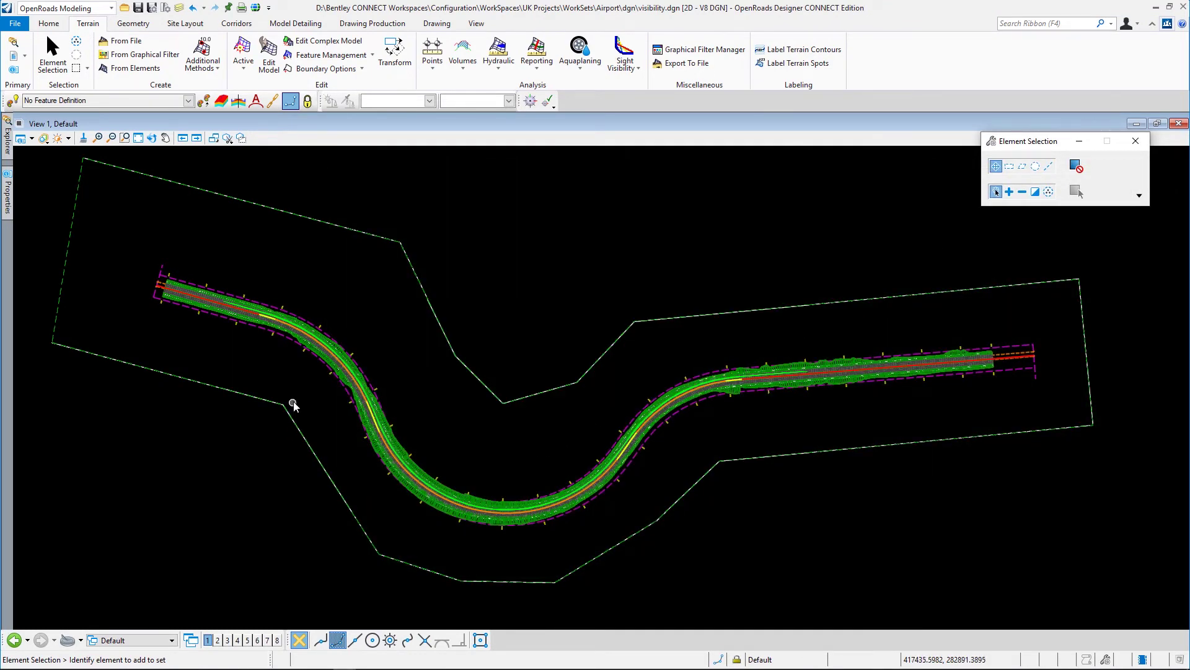
scroll(312, 362, up, 4)
click(410, 430)
scroll(410, 430, up, 2)
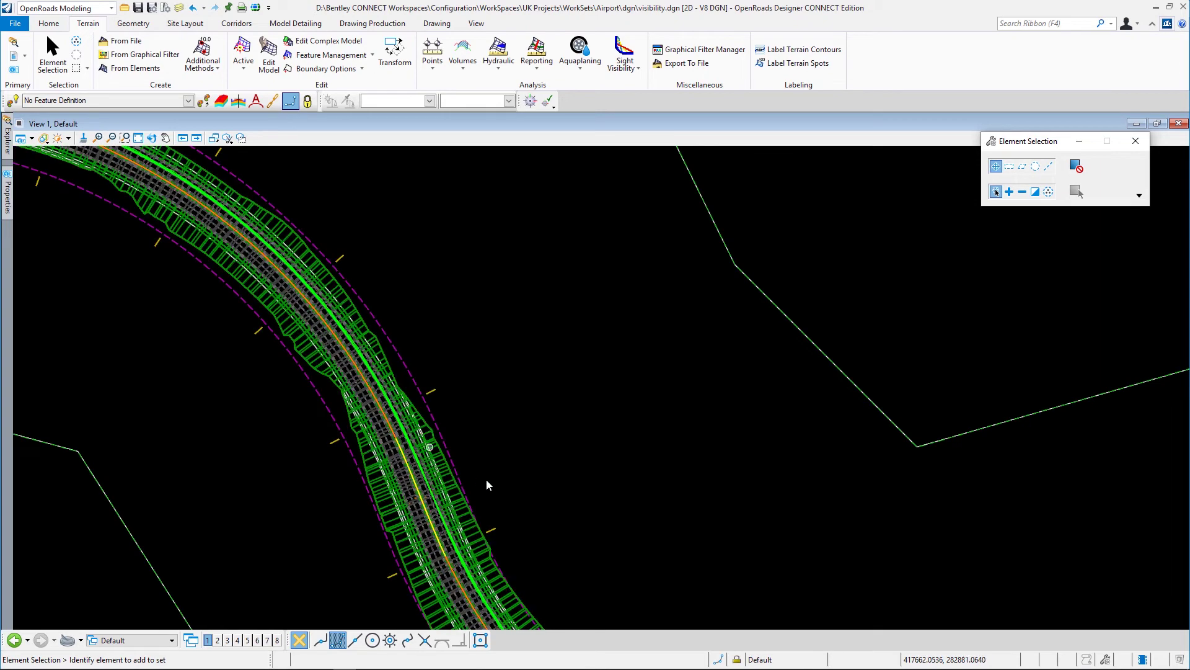
scroll(359, 374, up, 5)
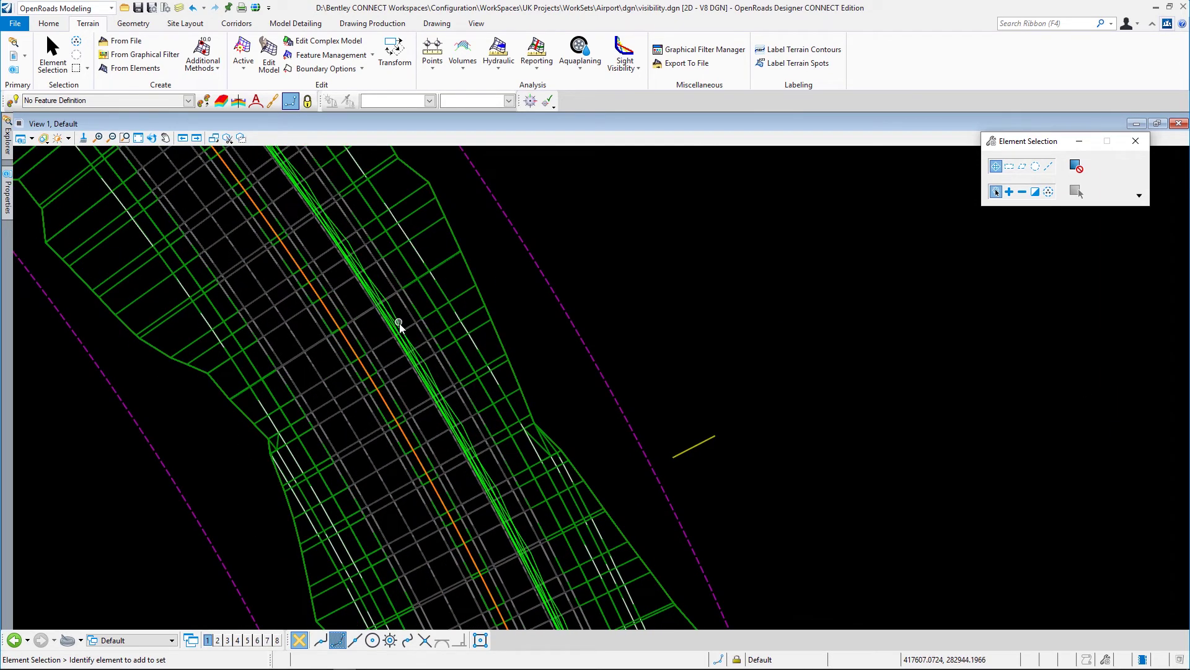
scroll(399, 323, down, 8)
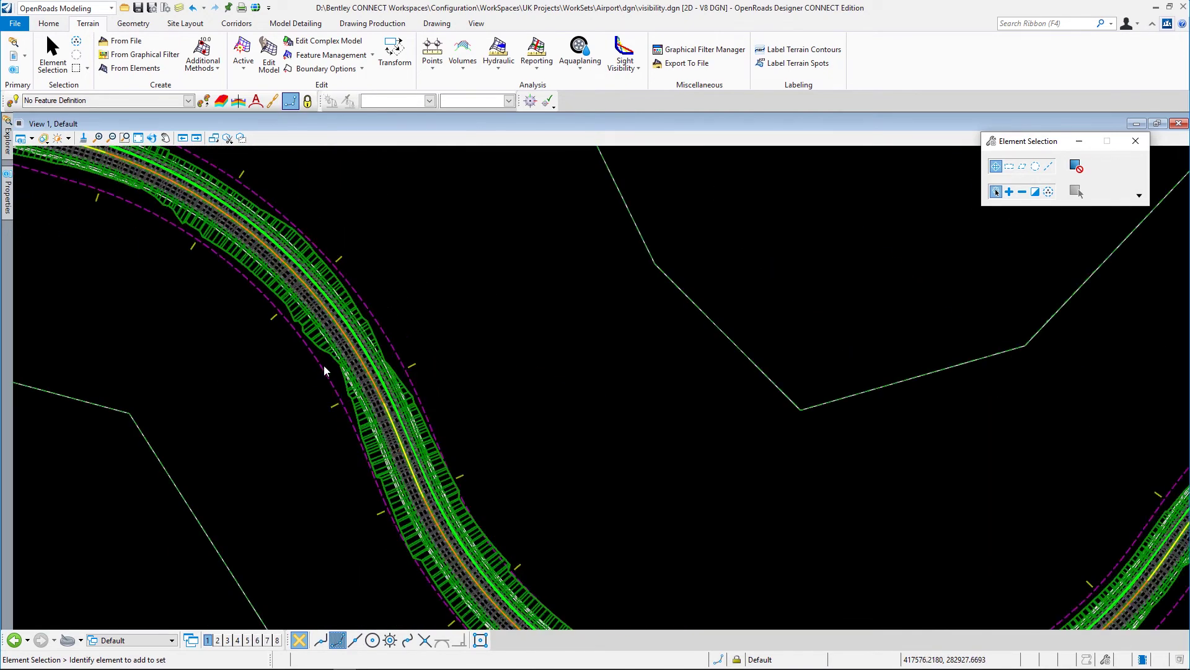
scroll(322, 367, down, 1)
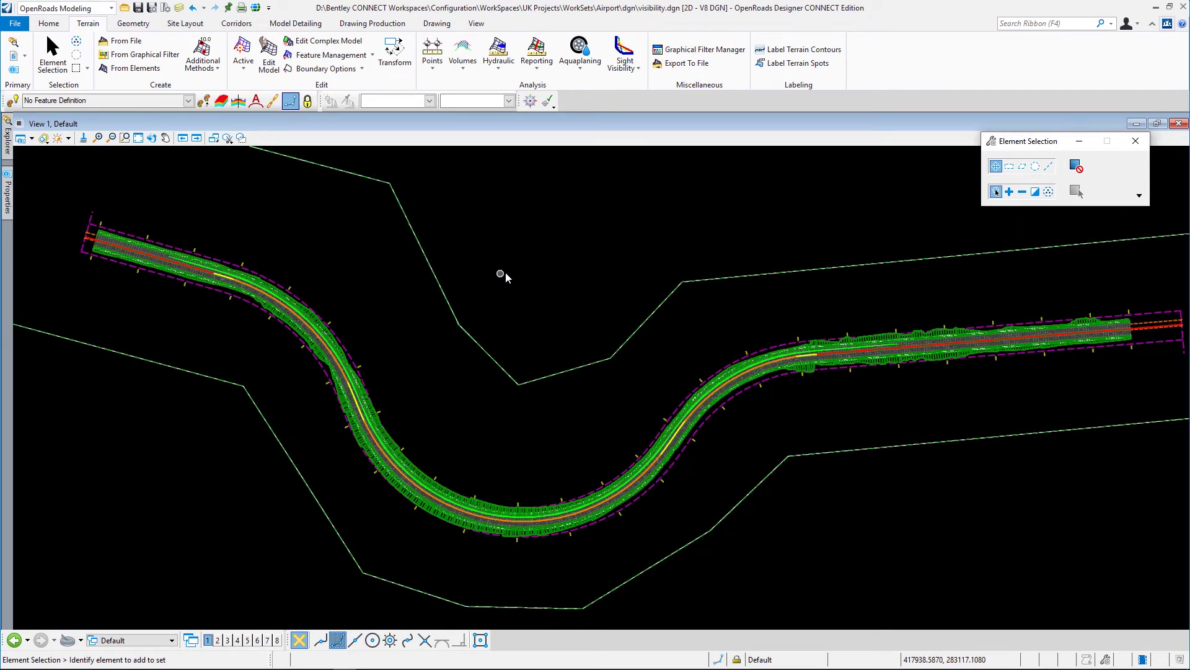
right_click(569, 200)
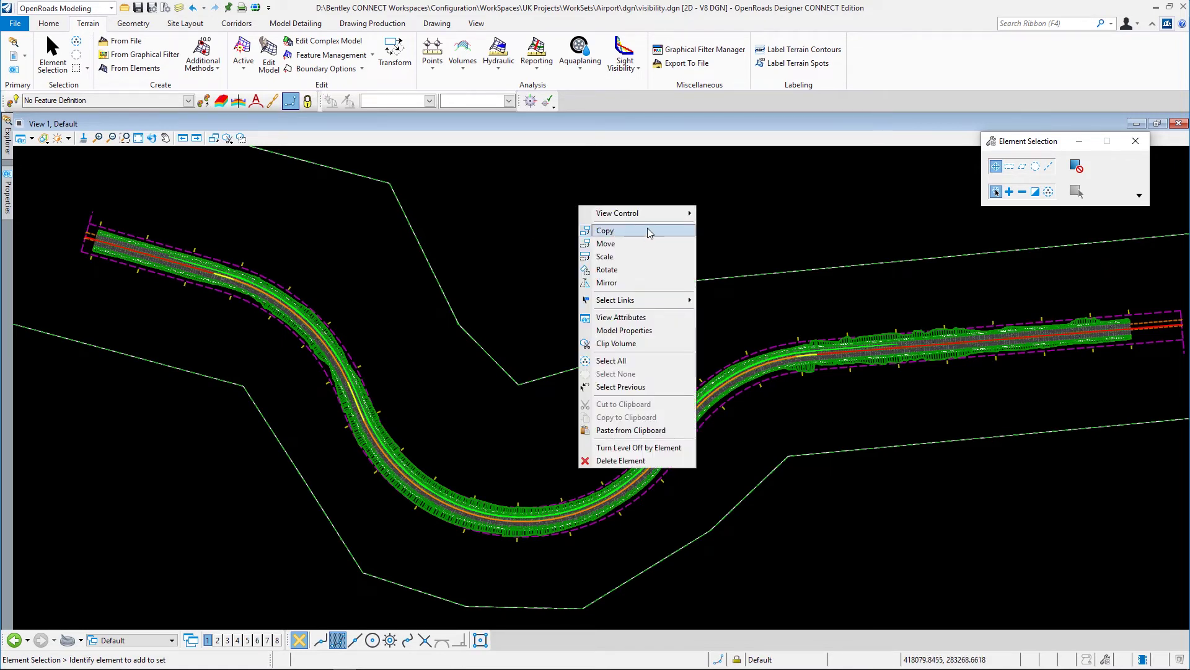
- Split the window into 2 Views Plan/3D, apply the display style and zoom into View 2
mouse_move(648, 222)
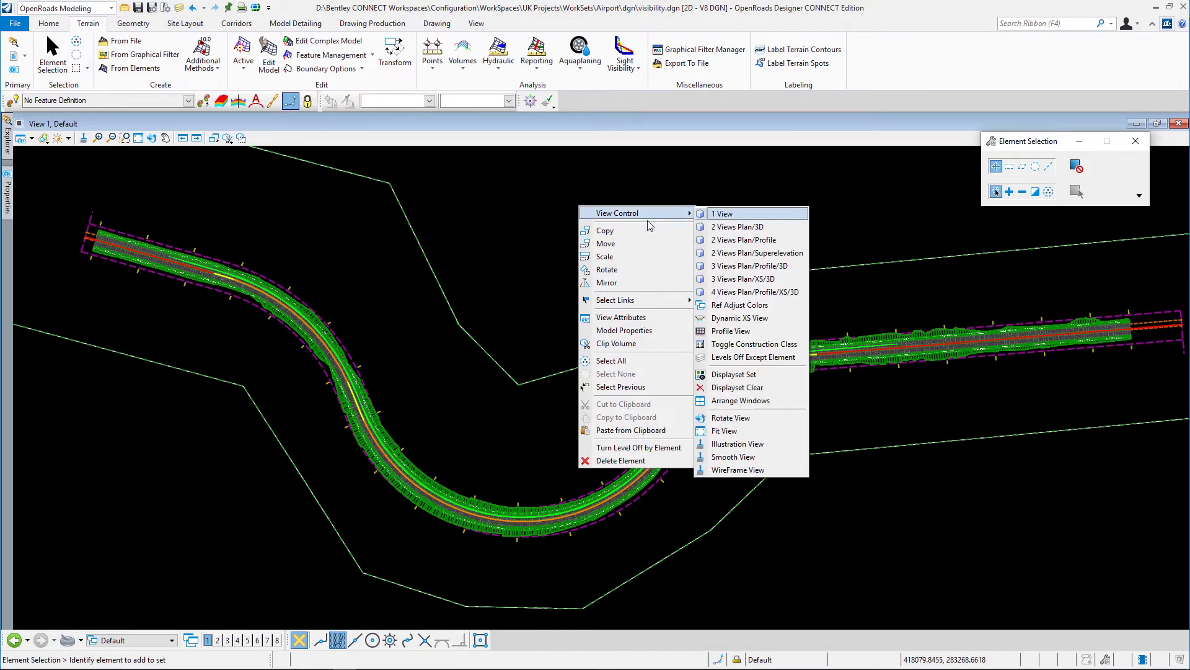
click(742, 227)
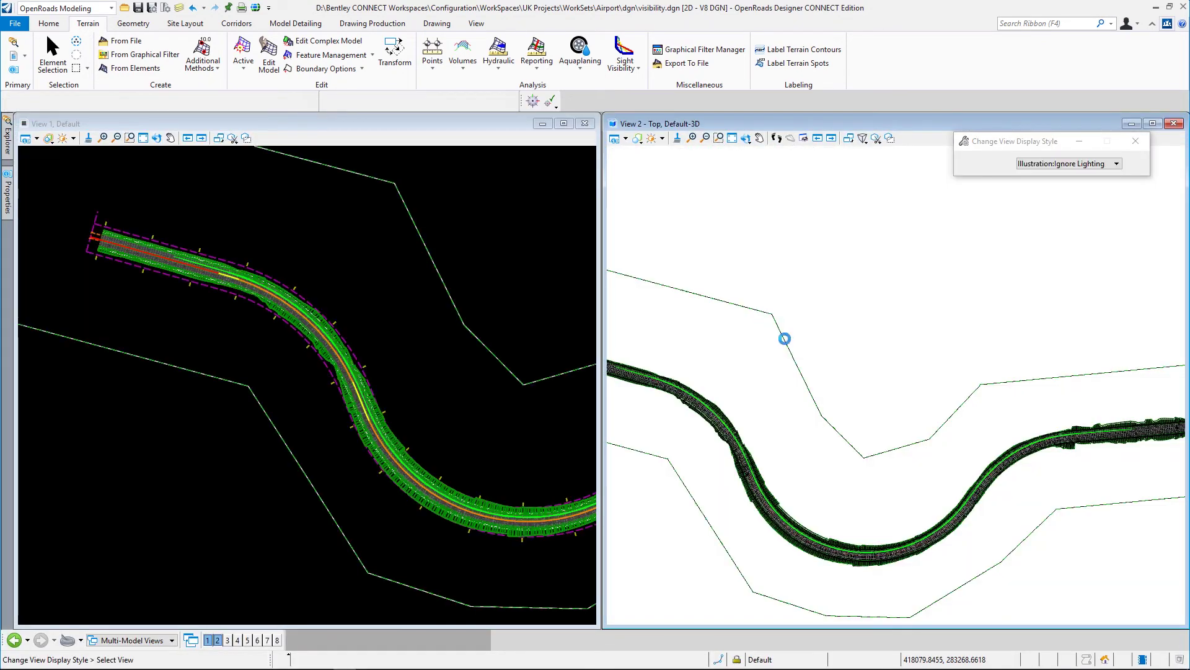
click(785, 339)
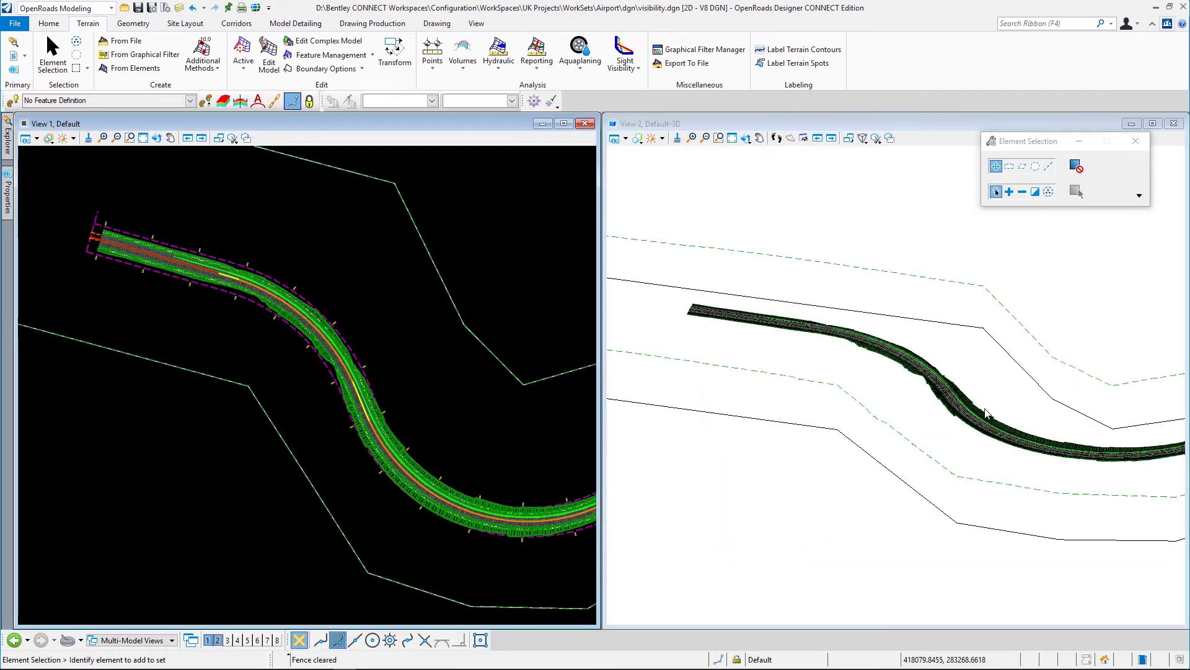
scroll(984, 410, up, 5)
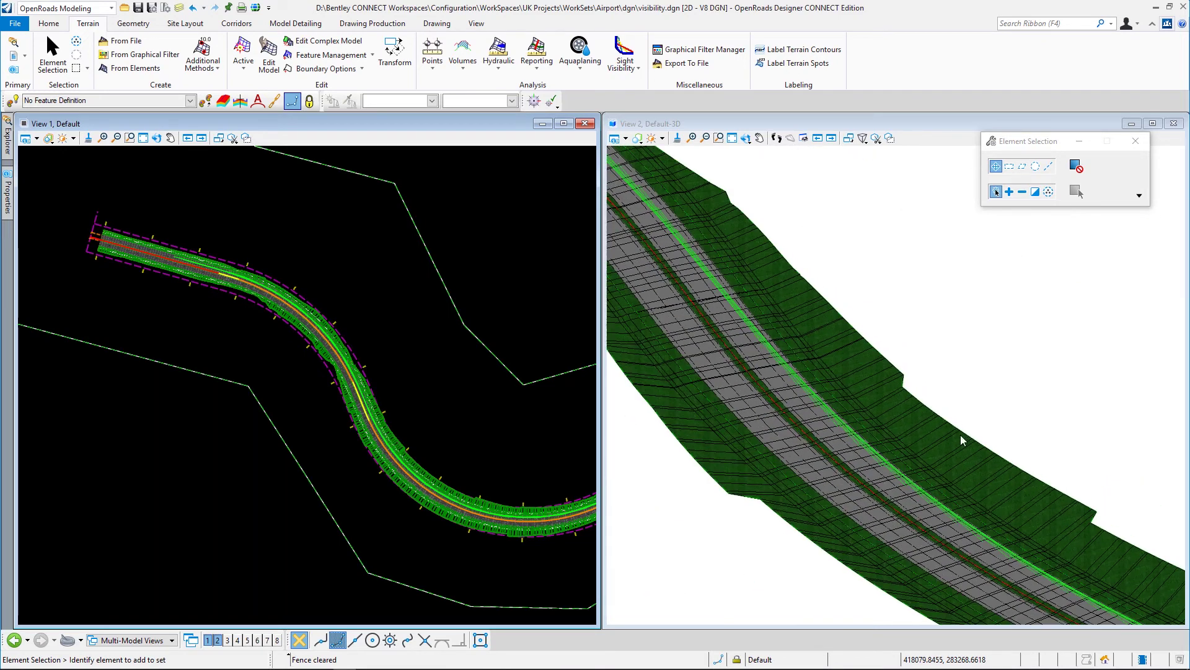
- Turn the 3D view with Rotate View to look along the road surface and sight lines
key(F2)
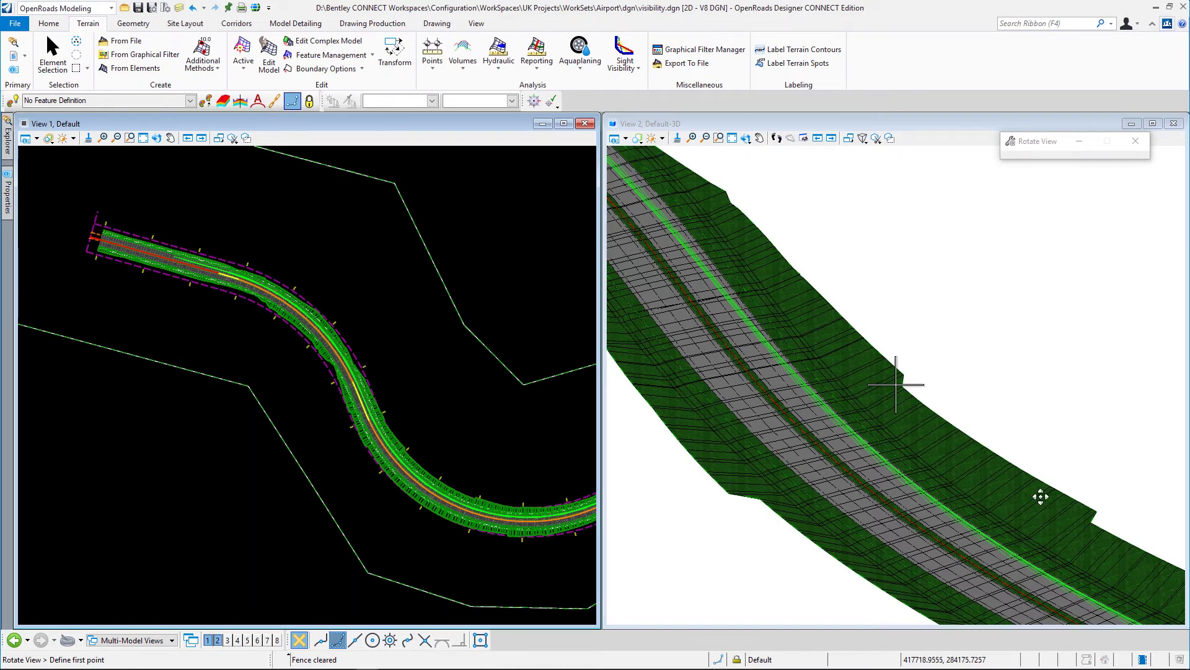
click(978, 513)
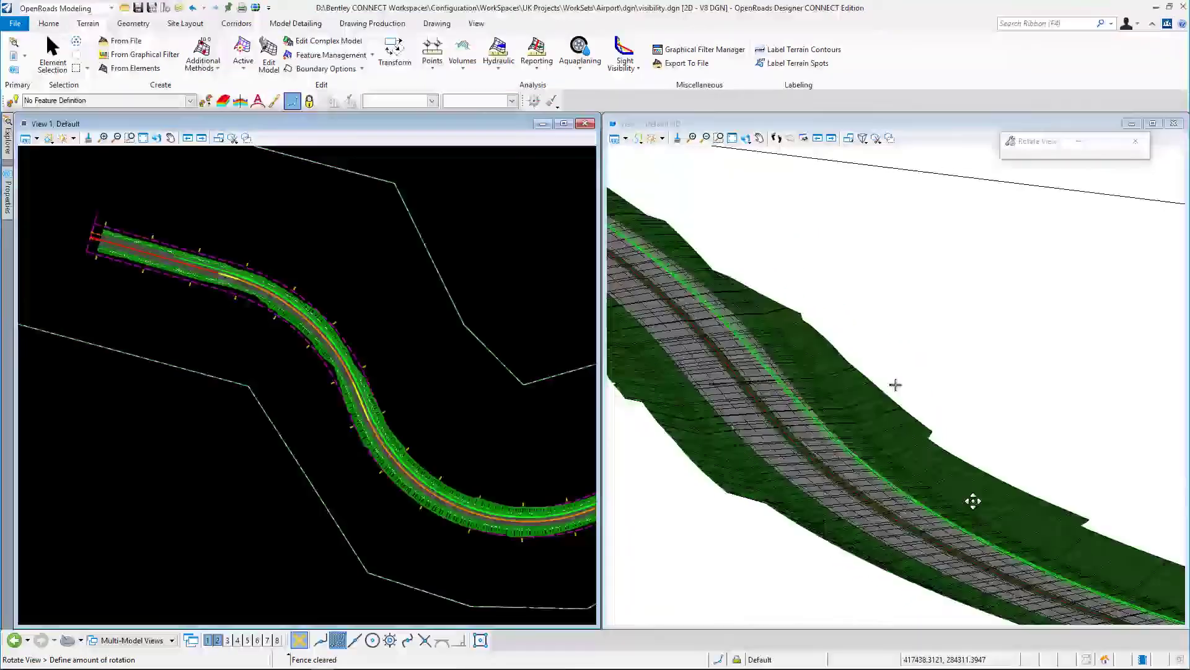
click(1101, 469)
right_click(1099, 471)
scroll(930, 345, up, 2)
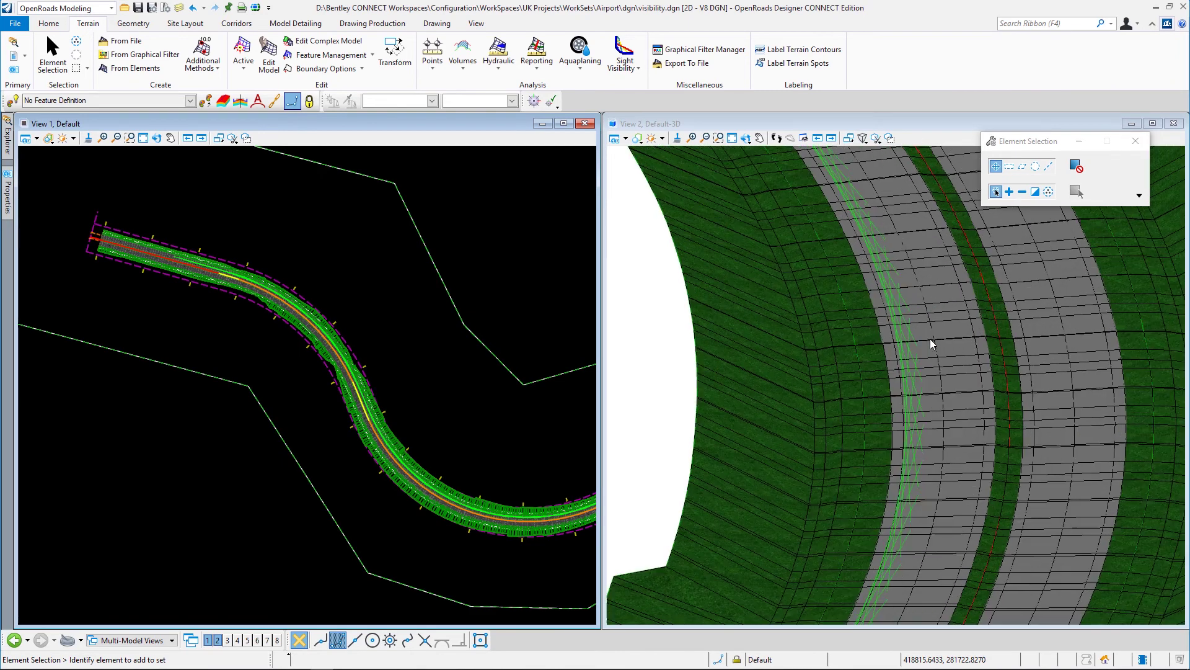